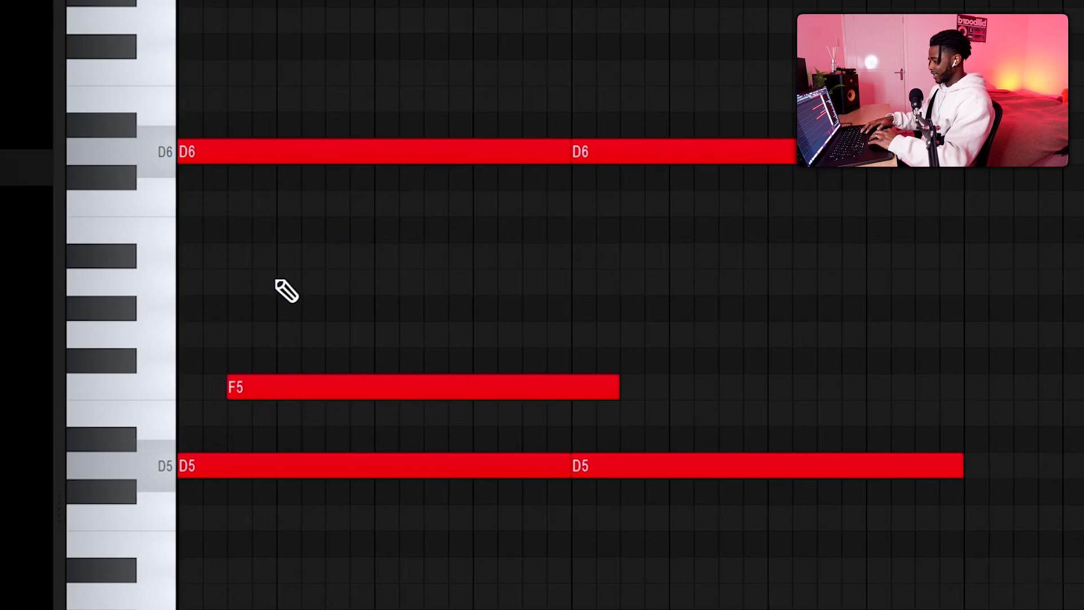
- Paste a copy of the four-bar D chord pattern into bars 5–8 and transpose it down to an A# root
key("space")
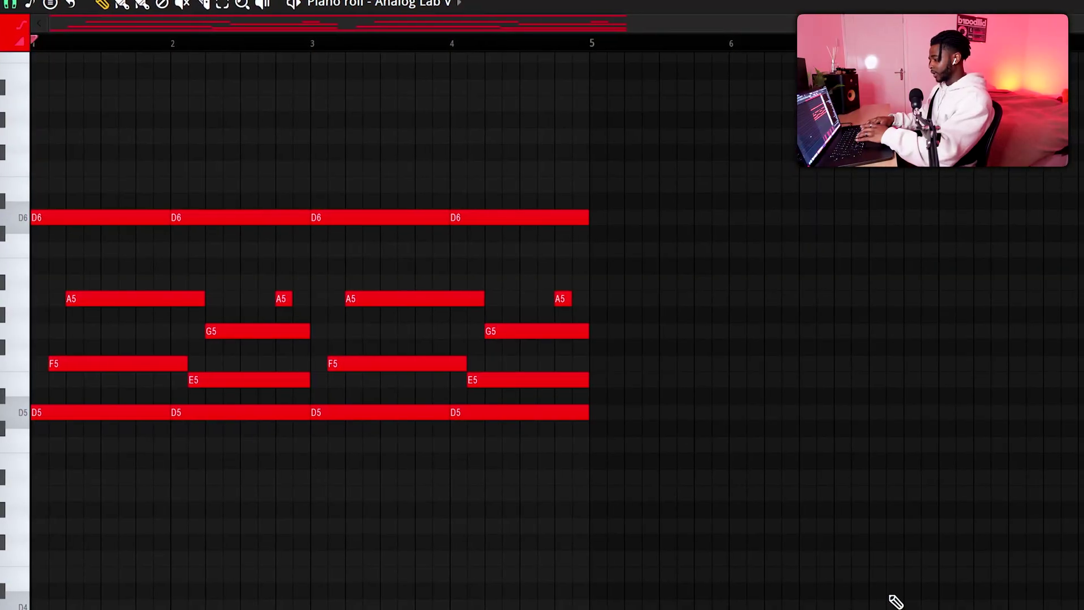
key("ctrl+v")
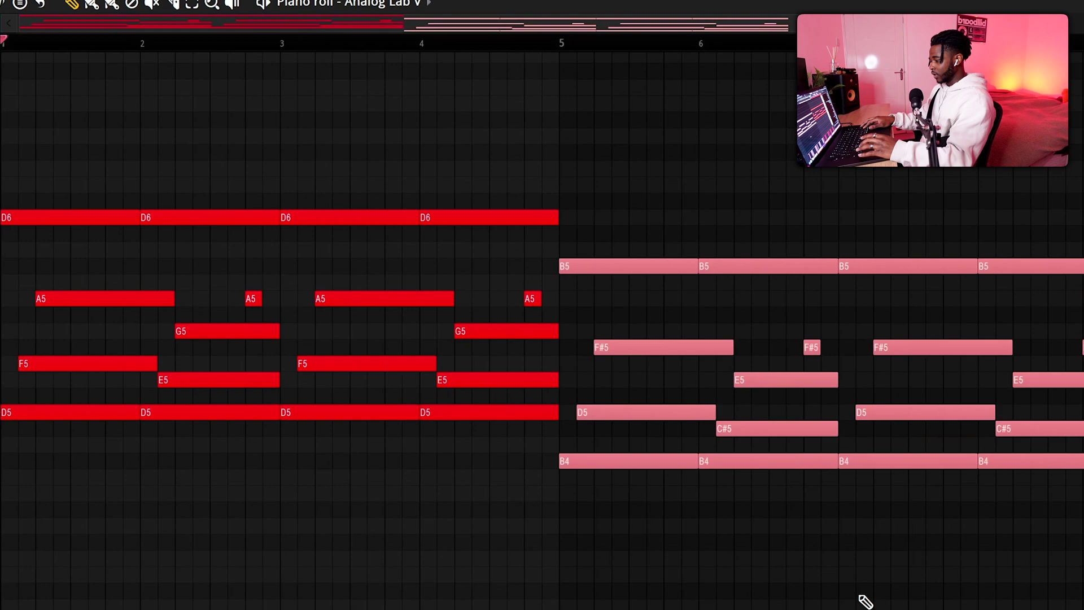
key("Down")
left_click(633, 432)
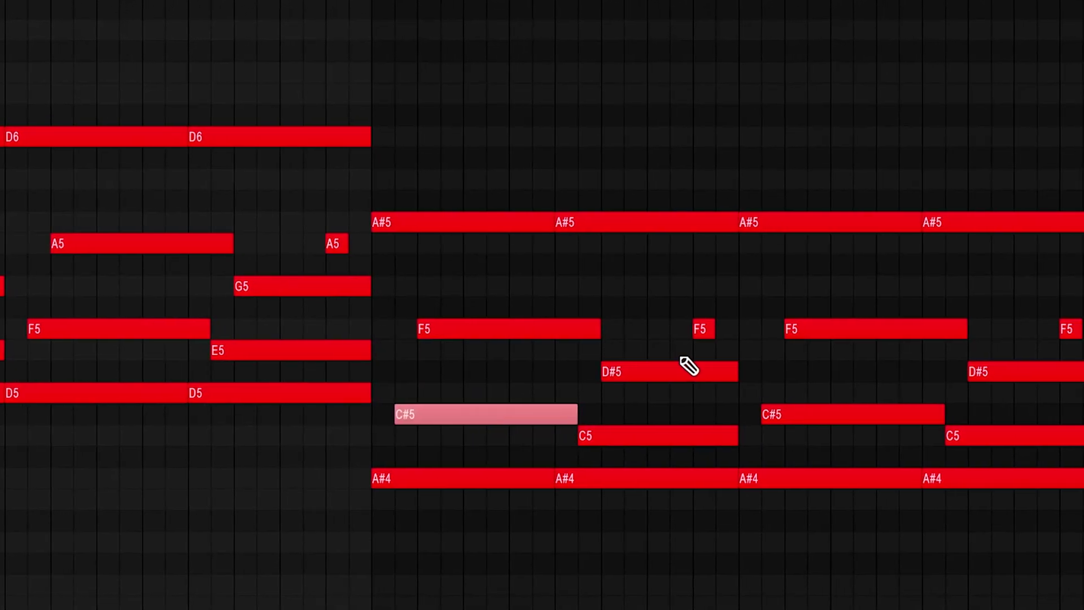
left_click(664, 370)
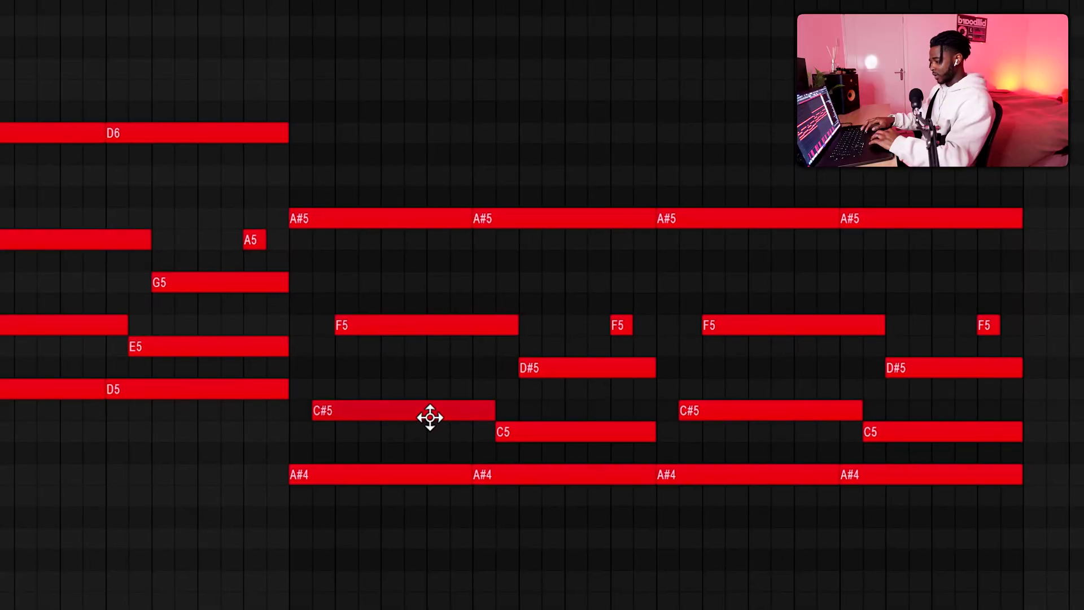
- Change the inner notes of bars 5–6 to D5 and F5 and delete the short F5 that overlaps them
left_click_drag(430, 417, 429, 390)
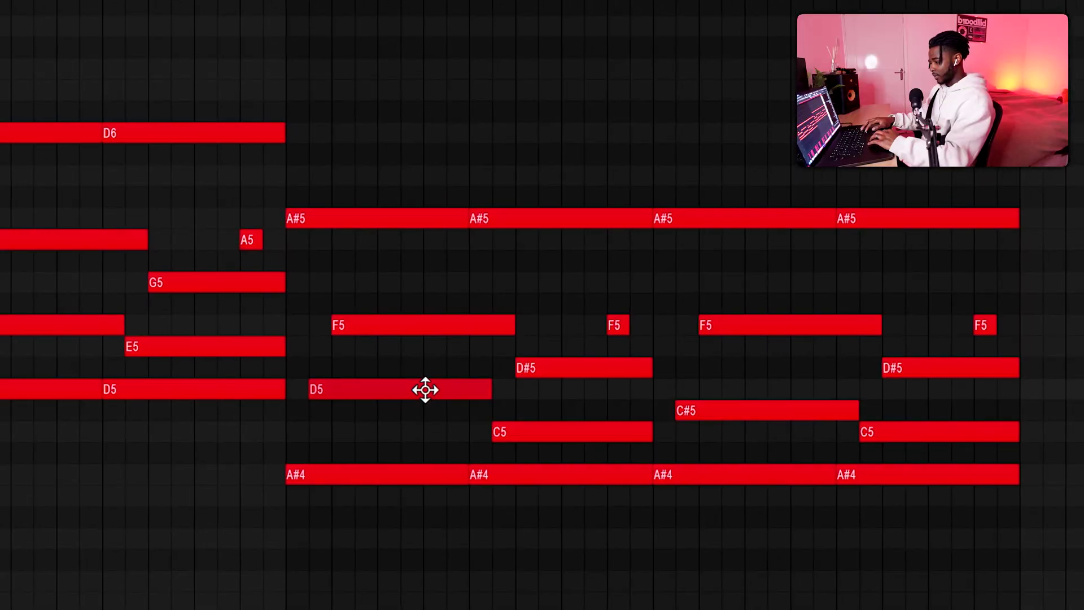
left_click_drag(619, 362, 552, 431)
key("shift+Up")
key("shift+Up")
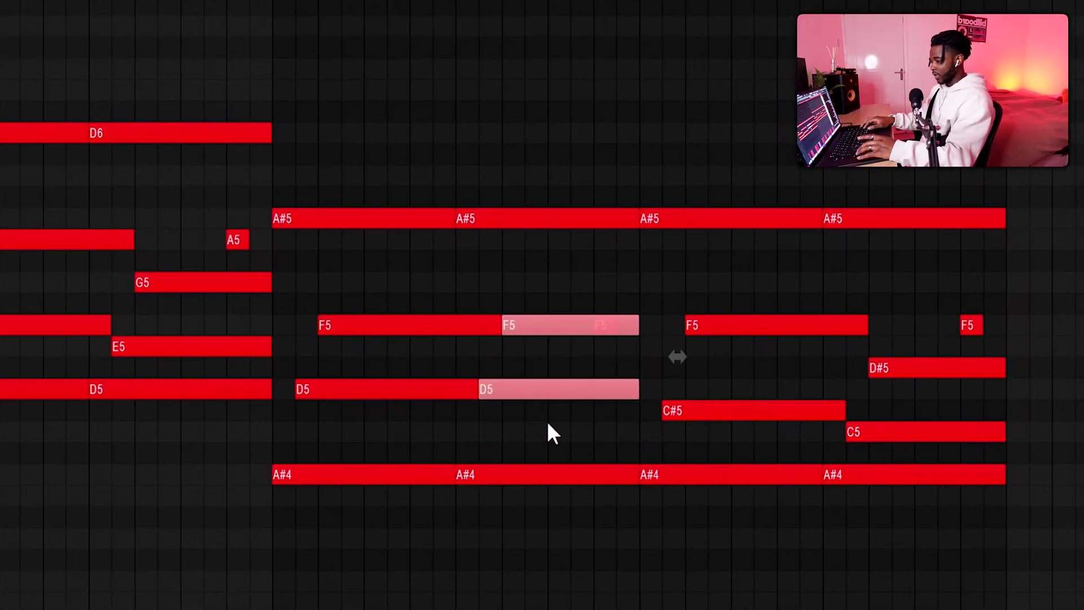
left_click(606, 325)
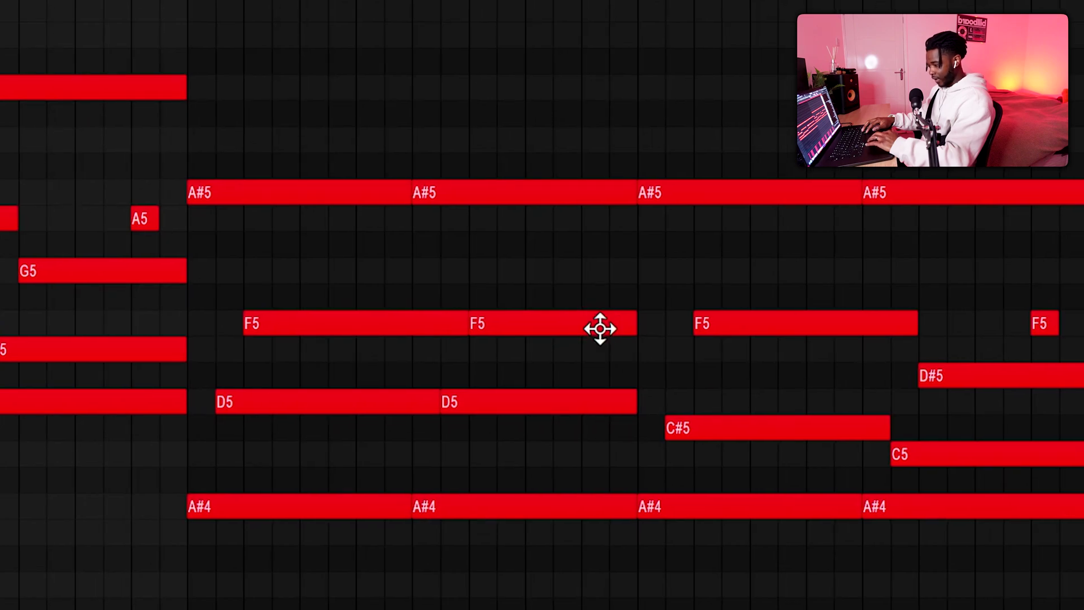
- Slice the inner notes at the bar 6 line and lower the bars 7–8 notes by one semitone to an A root
key("c")
left_click_drag(371, 422, 365, 254)
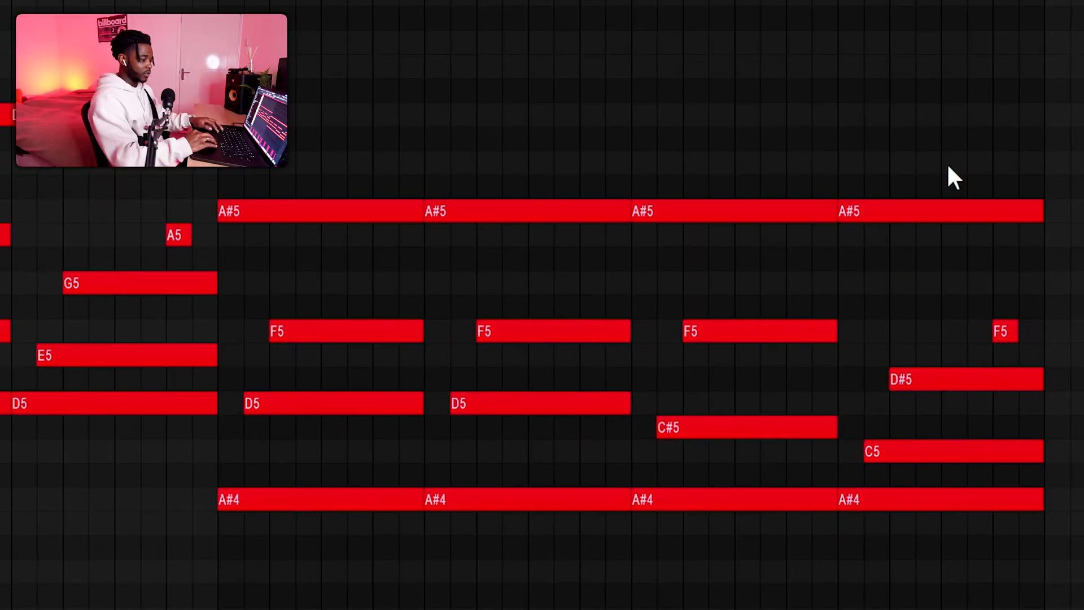
left_click_drag(954, 178, 635, 522)
key("shift+Down")
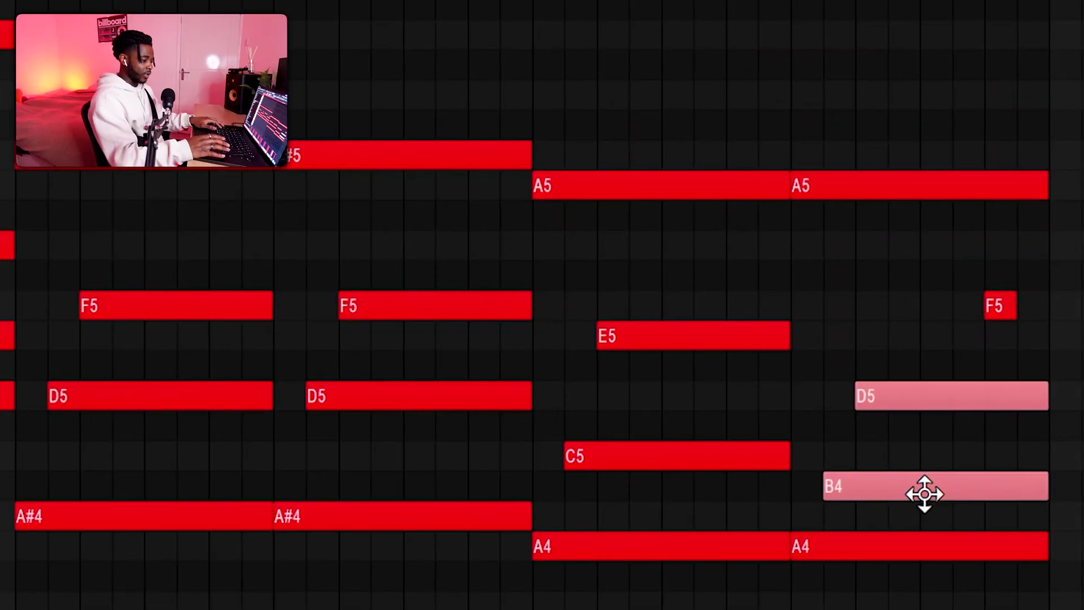
- Raise the two inner notes of bar 8 to C5 and E5 and move the short F5 up to A5
key("shift+Up")
left_click_drag(898, 365, 918, 171)
left_click_drag(958, 204, 949, 211)
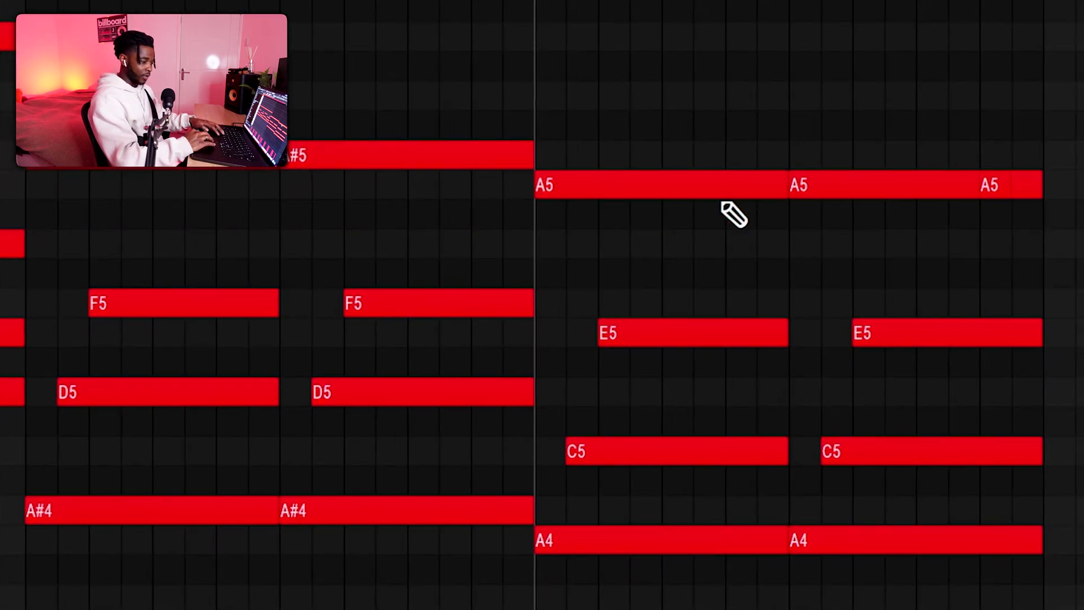
left_click(711, 184)
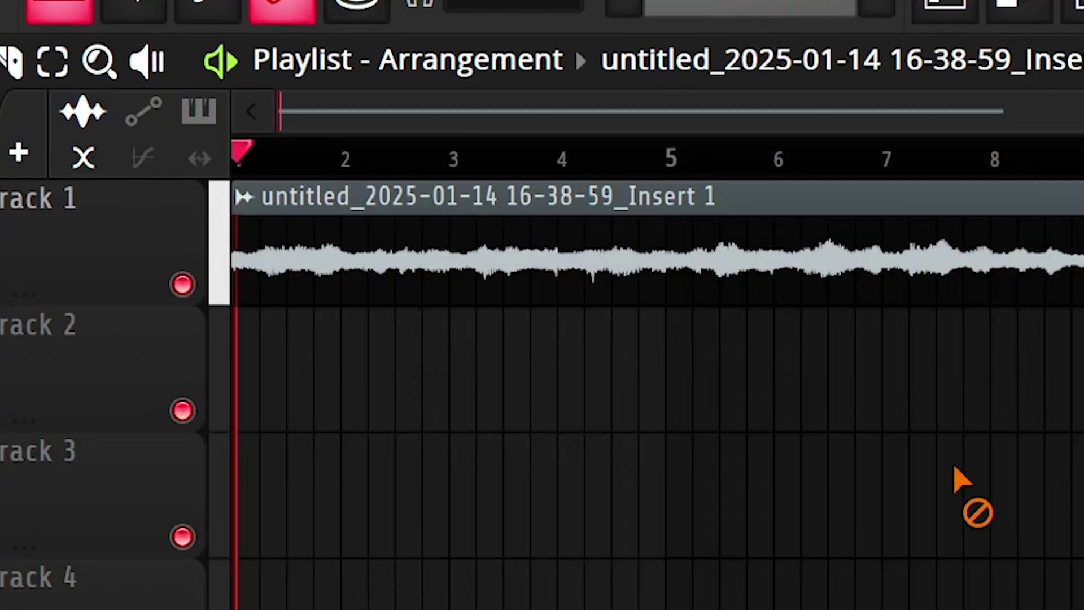
- Stop playback and chop the recorded audio clip on Track 1 in bars
key("space")
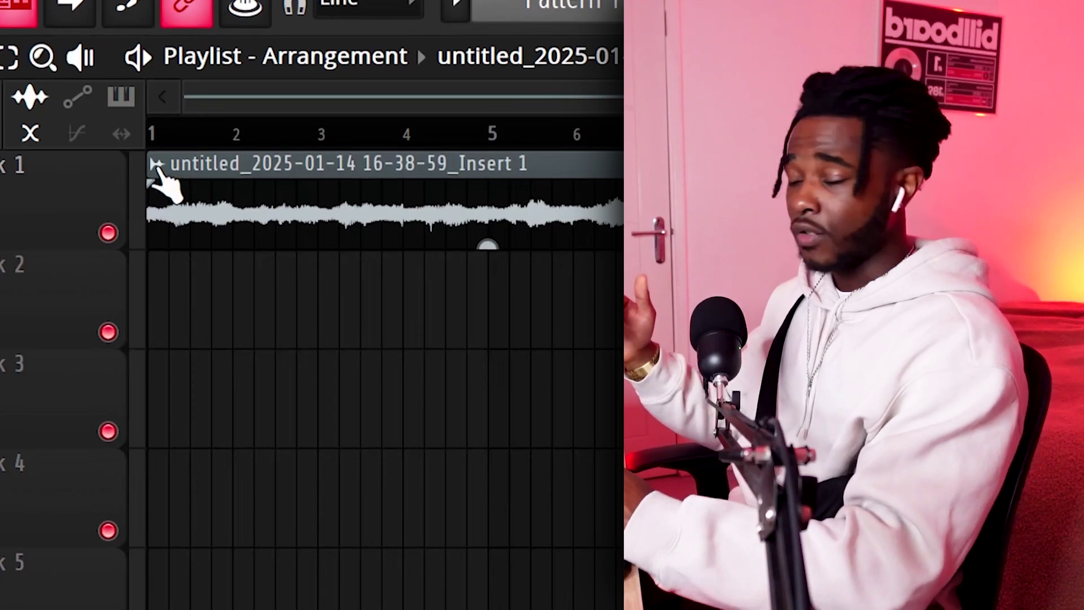
left_click(160, 161)
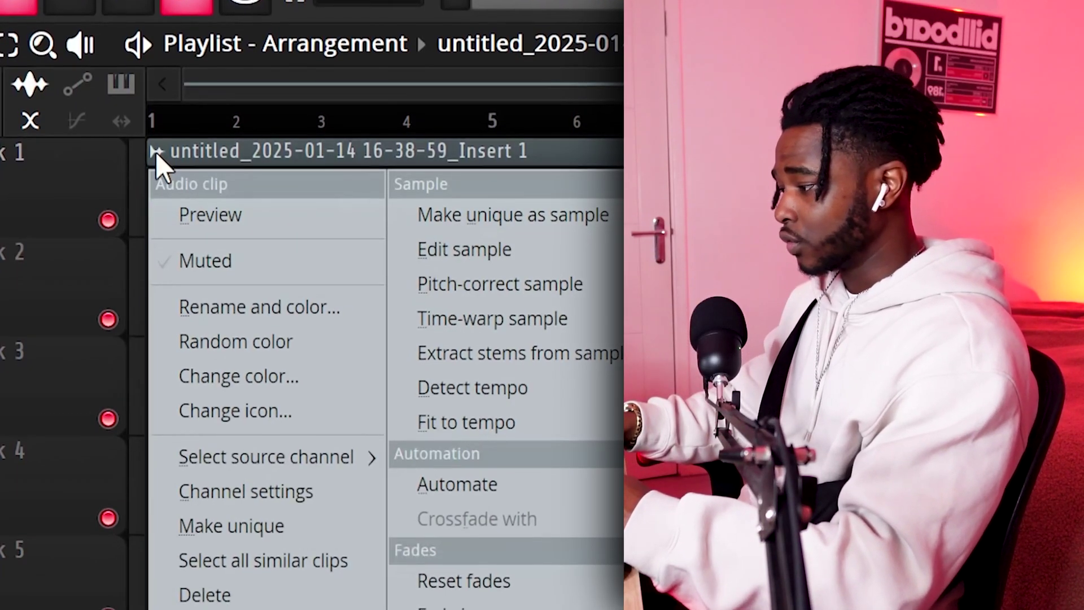
mouse_move(262, 523)
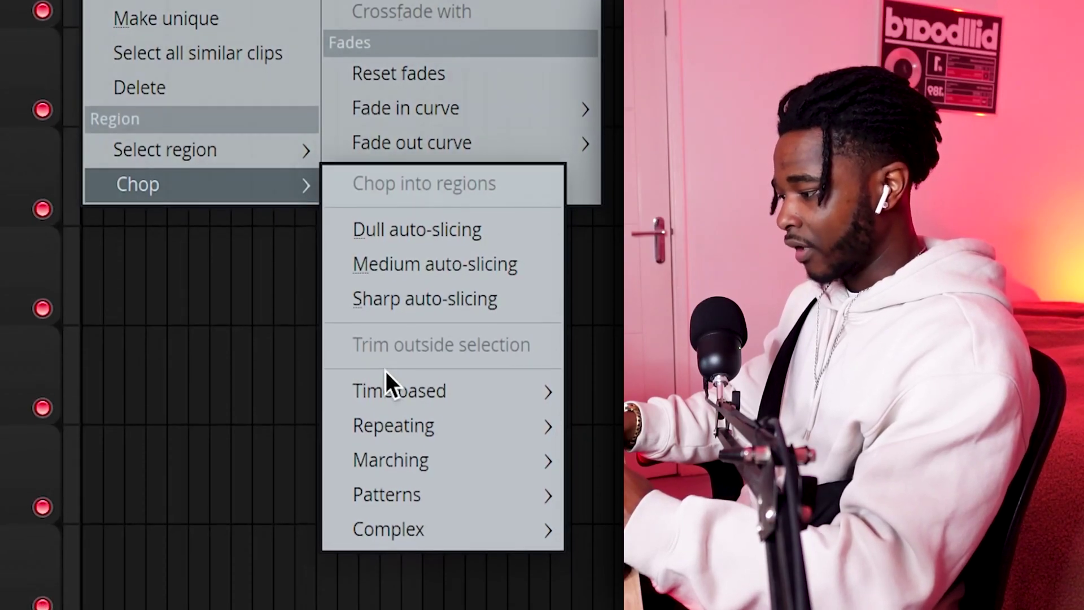
mouse_move(396, 395)
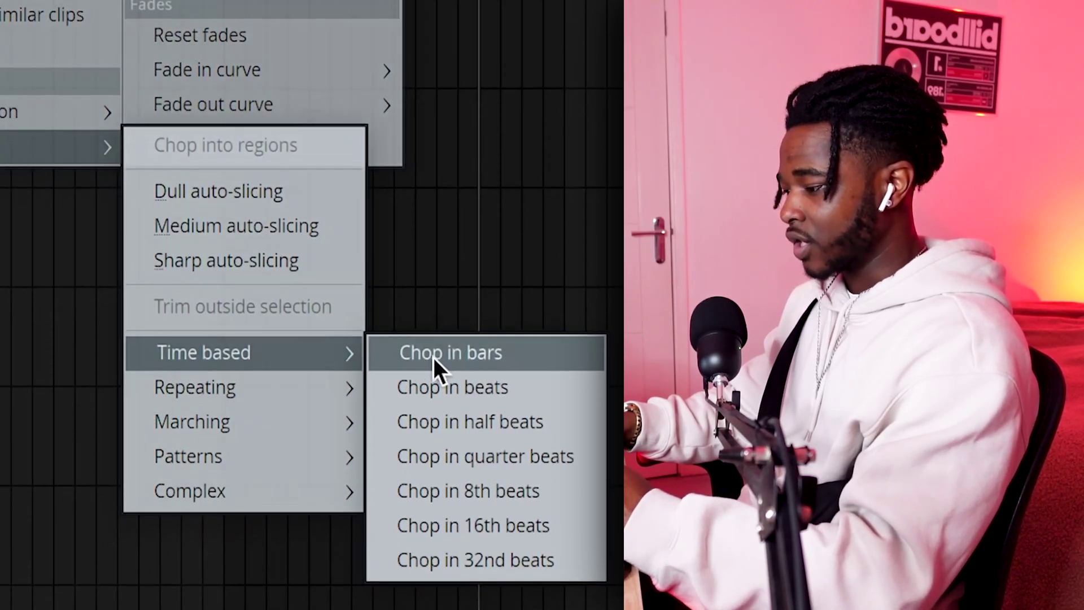
left_click(443, 362)
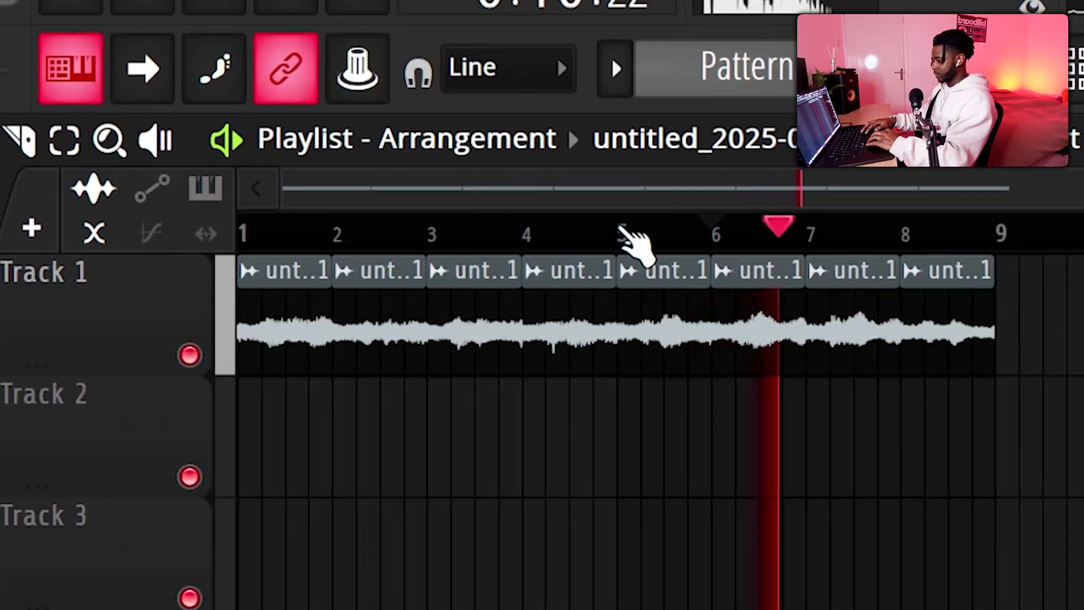
- Audition the chopped clip from different bars, starting playback at bars 5, 4 and 3
left_click(622, 232)
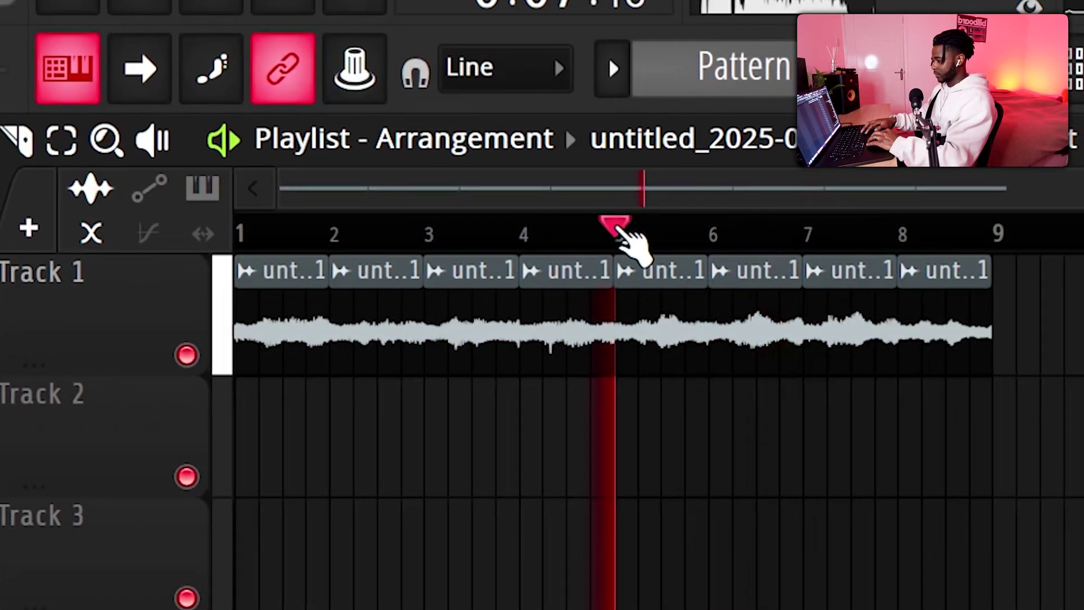
left_click_drag(477, 232, 523, 229)
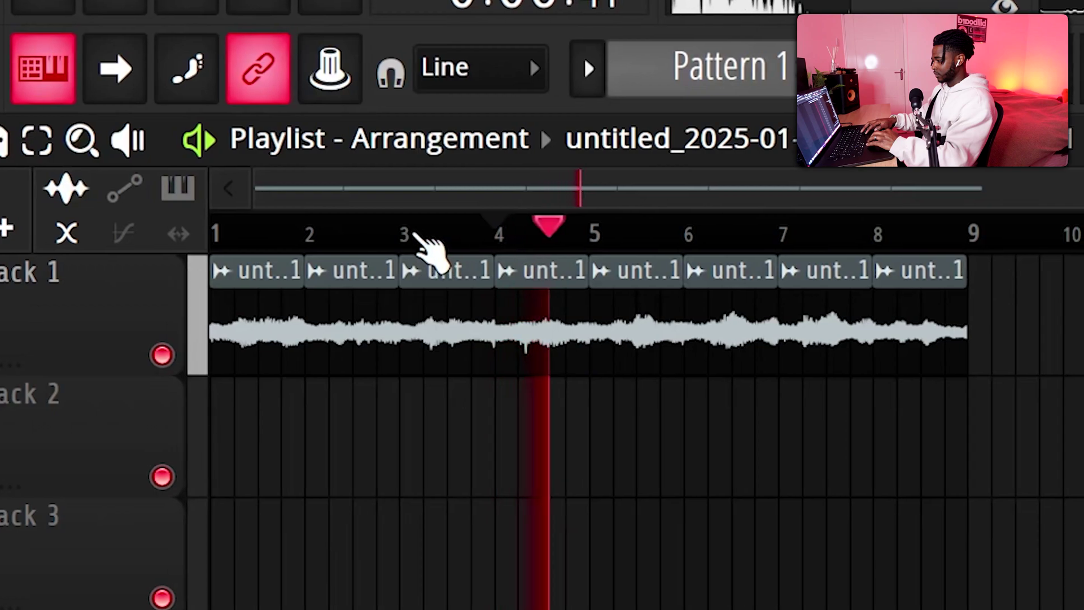
left_click(412, 231)
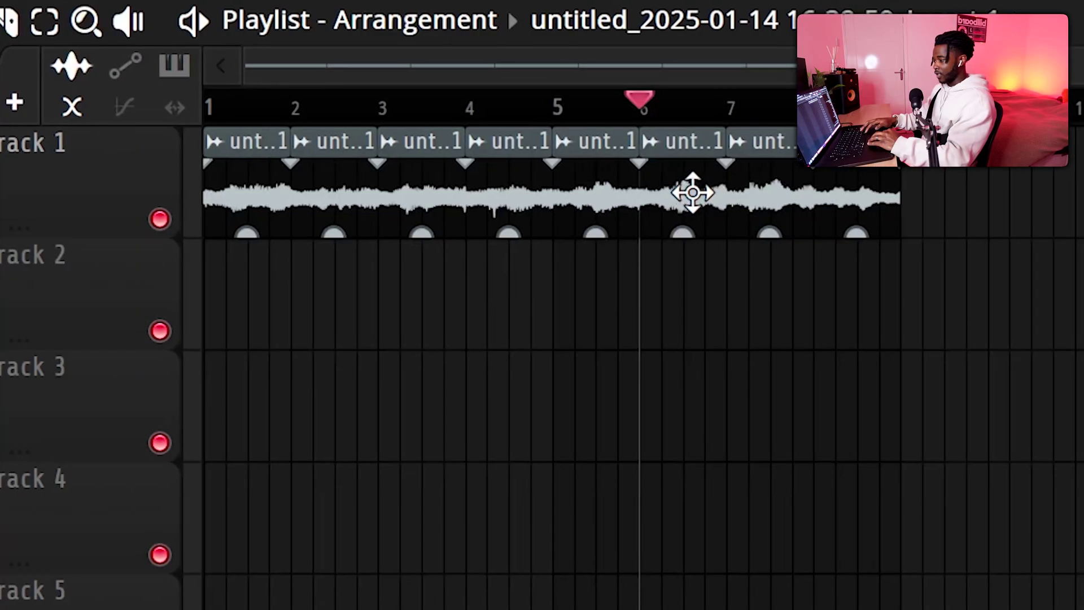
- Move the bar 6 and bar 5 slices to bars 1 and 2 of Track 2, and solo that track for playback
left_click_drag(689, 194, 237, 296)
left_click_drag(561, 195, 299, 315)
right_click(130, 331)
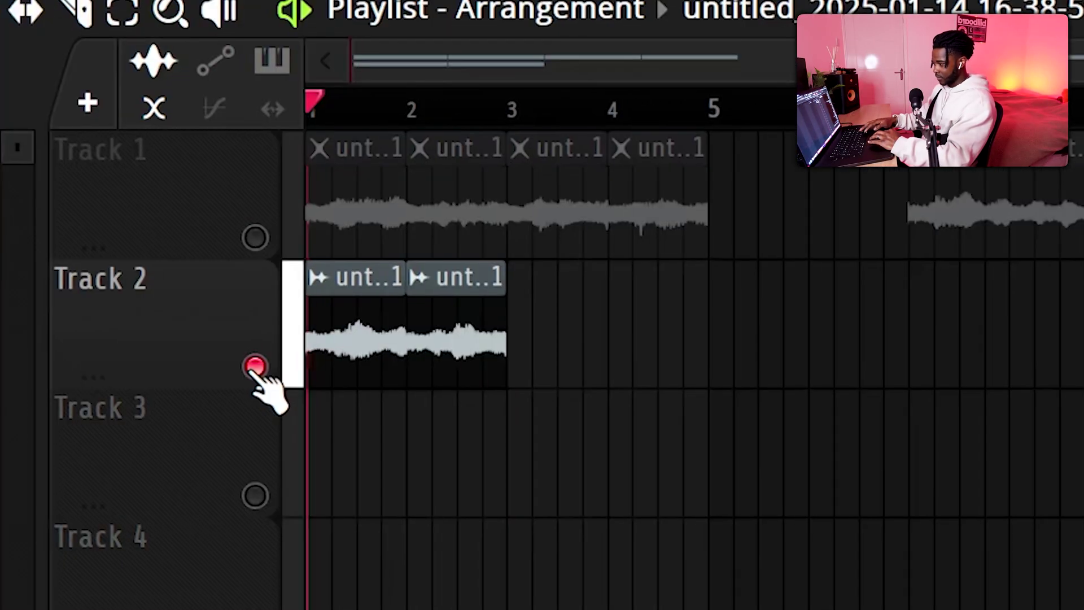
key("space")
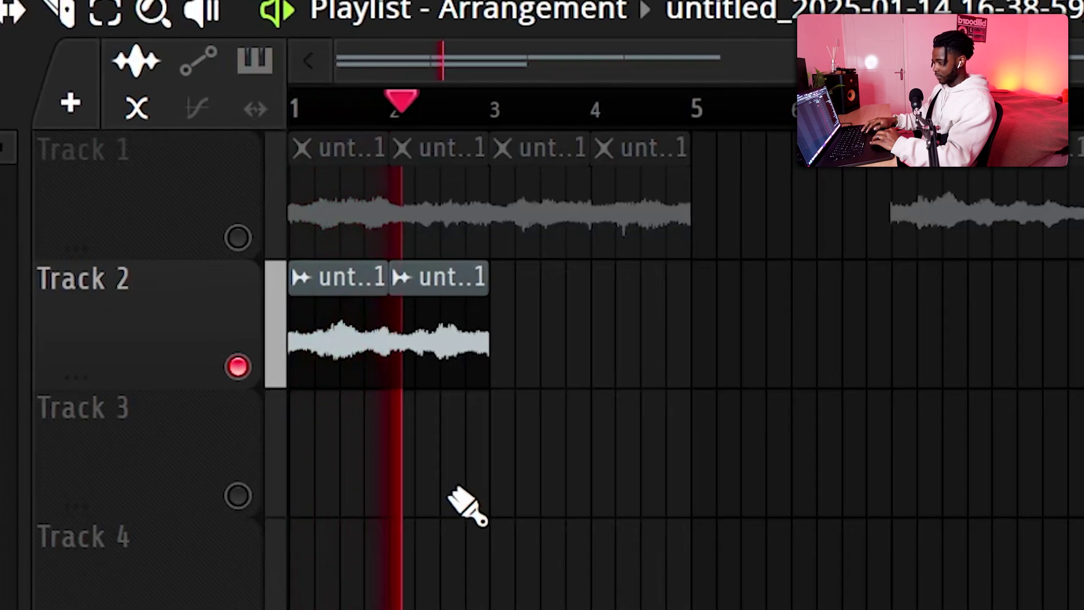
key("space")
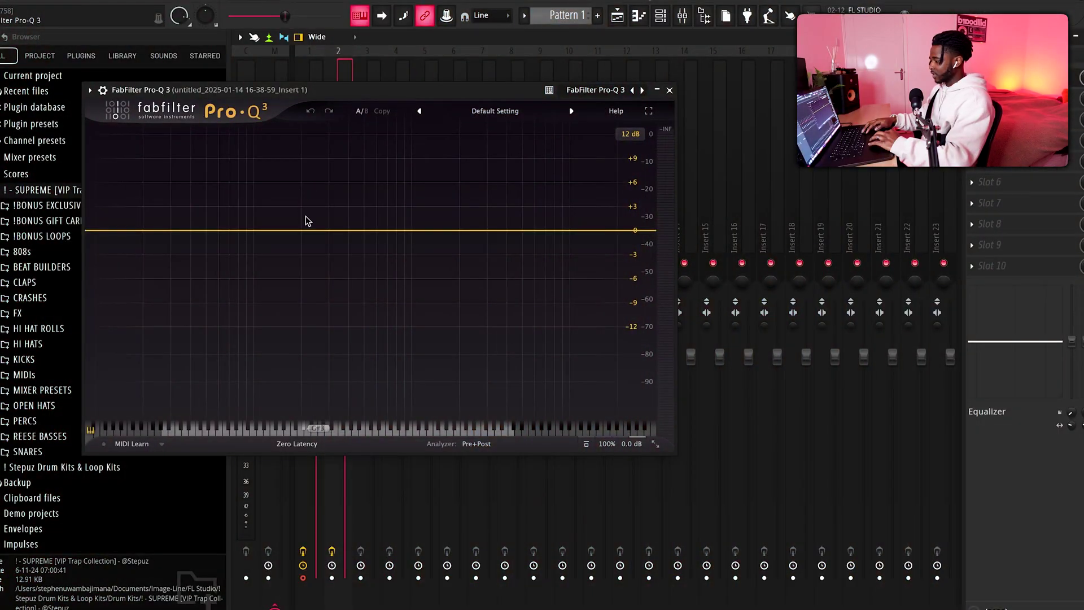
- Add a Low Cut at about 249 Hz and a High Cut at about 2758 Hz to the audio clip's Pro-Q 3 equalizer
left_click(305, 230)
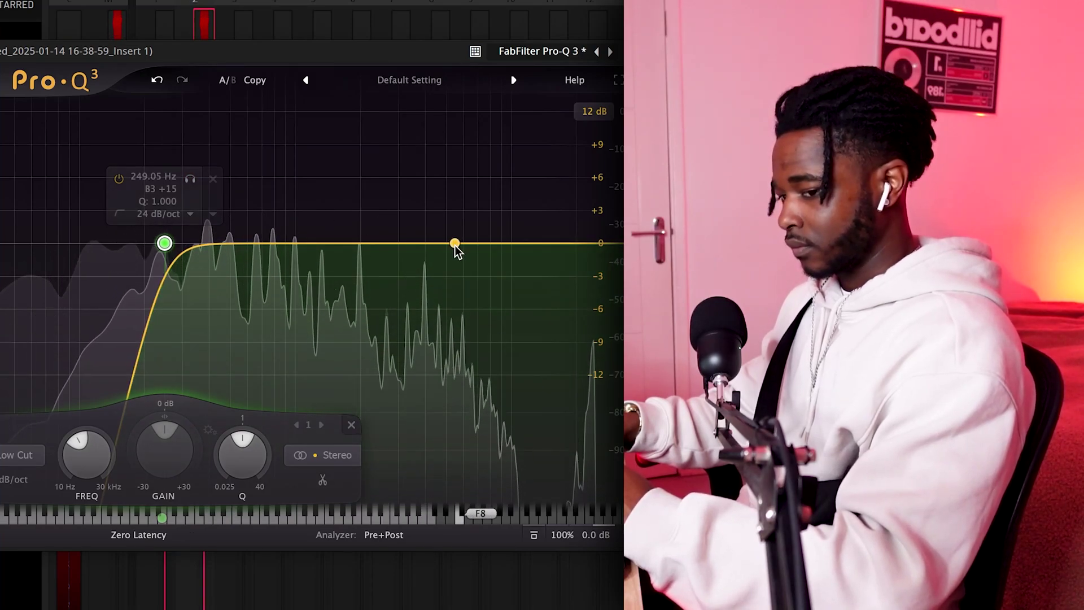
left_click_drag(454, 243, 389, 257)
right_click(389, 257)
mouse_move(457, 344)
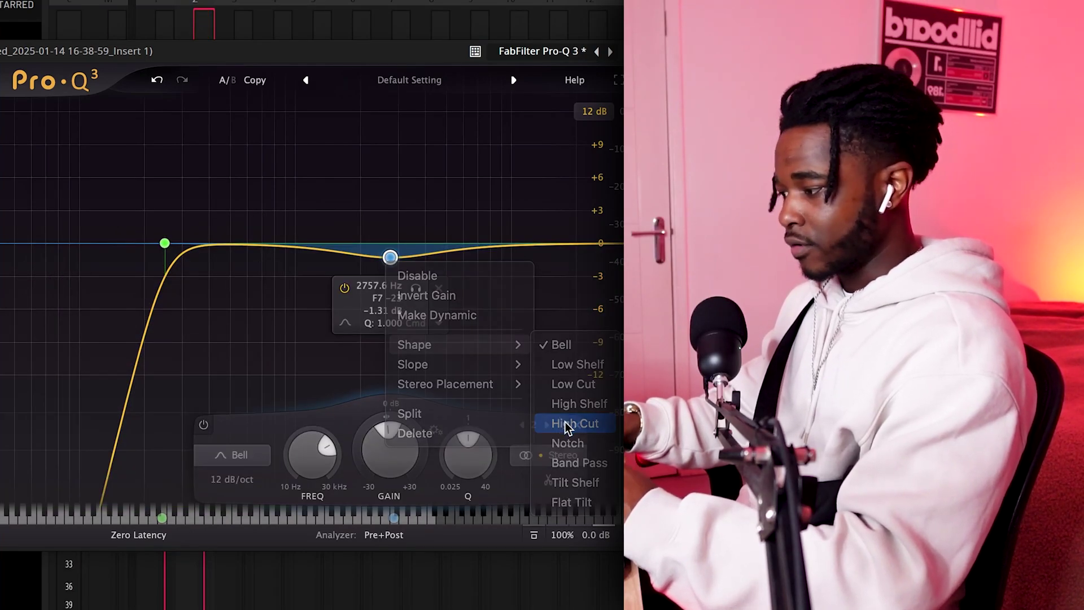
left_click(567, 425)
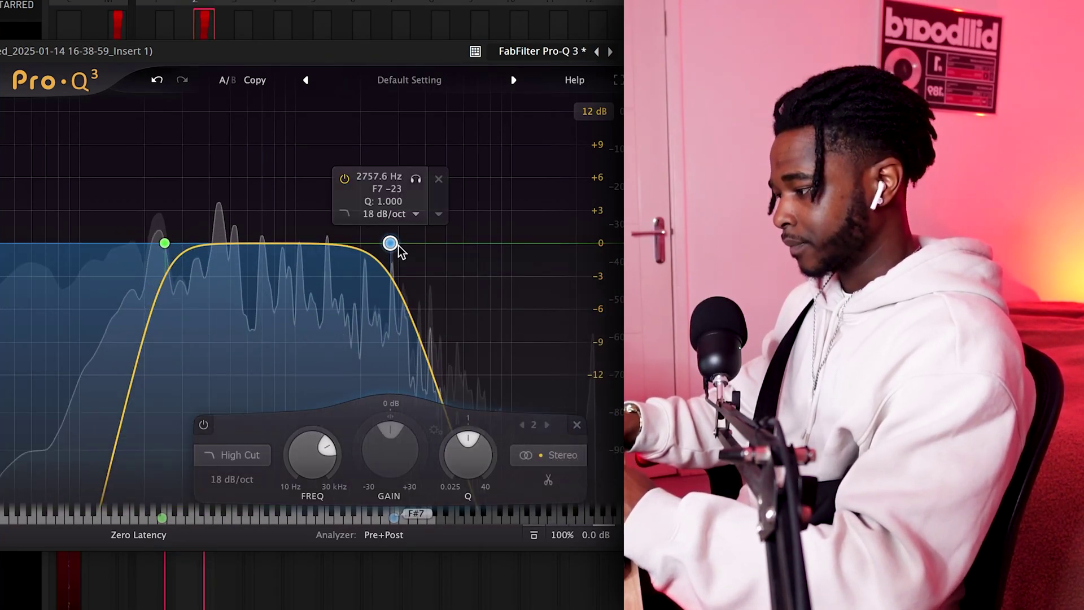
- Fine-tune the equalizer by raising the High Cut frequency and slightly lowering the Low Cut frequency
left_click_drag(417, 192, 464, 178)
mouse_move(164, 243)
left_click_drag(190, 180, 173, 180)
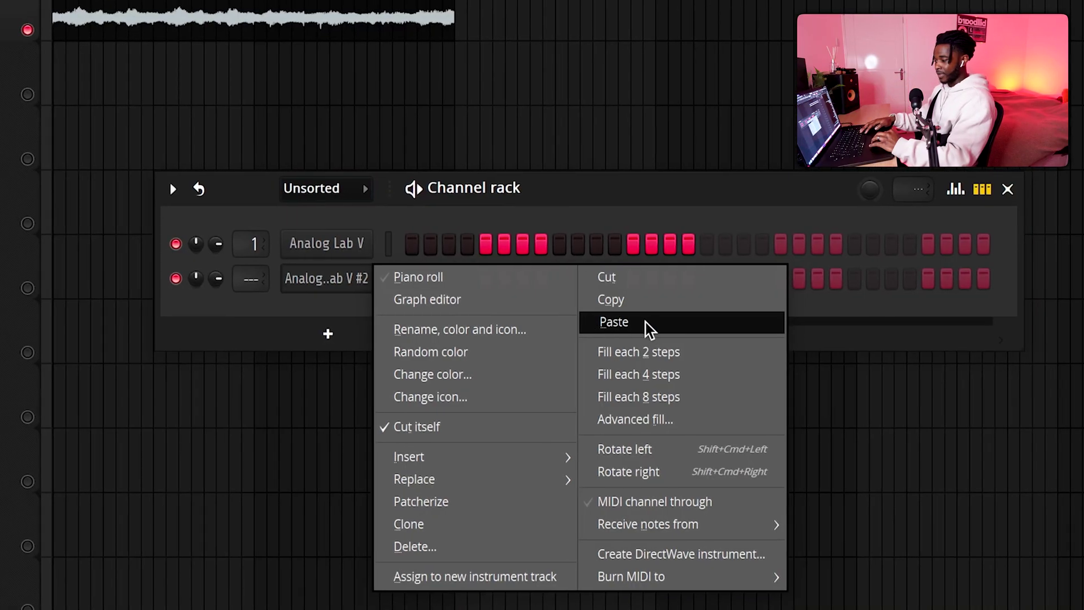
- Paste the copied notes into the Analog Lab V #2 channel and raise the Time effect curve's end point to -2/4
left_click(645, 322)
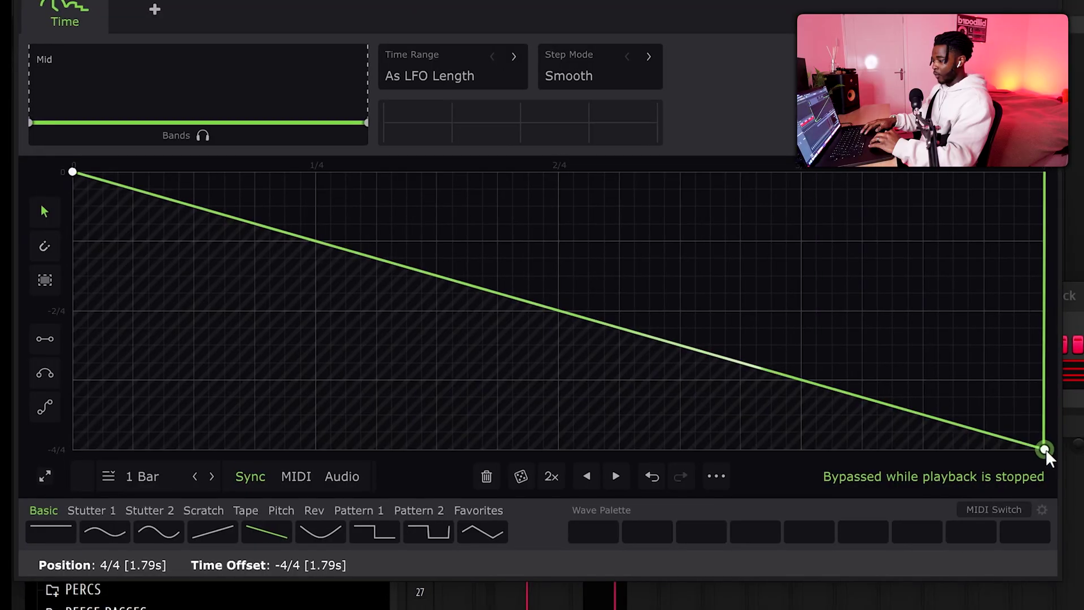
left_click_drag(1031, 449, 1031, 310)
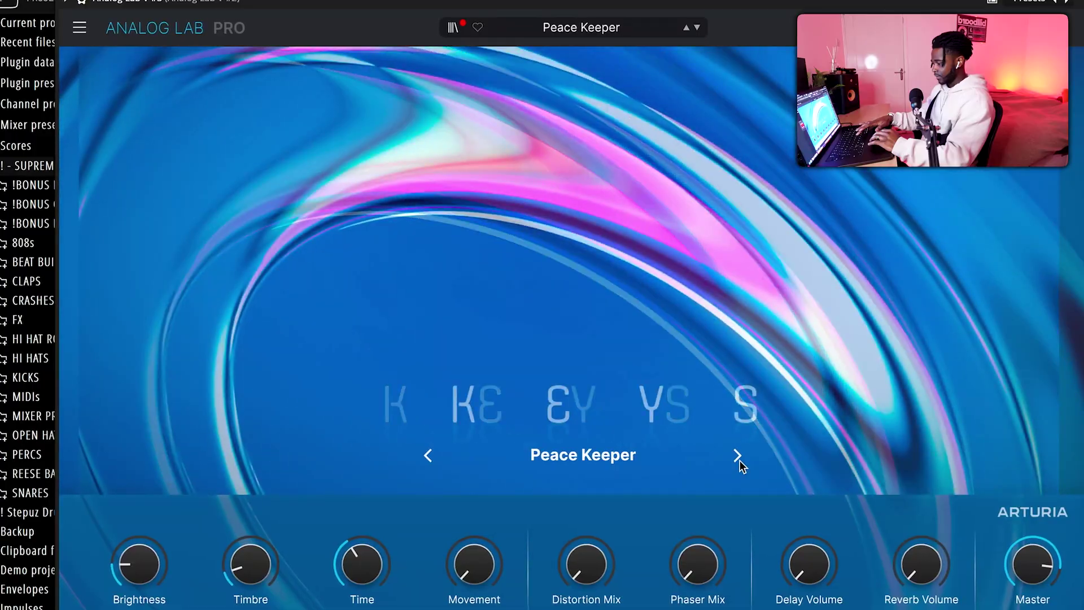
- Step forward through the Analog Lab keys presets, past Peace Keeper
left_click(740, 459)
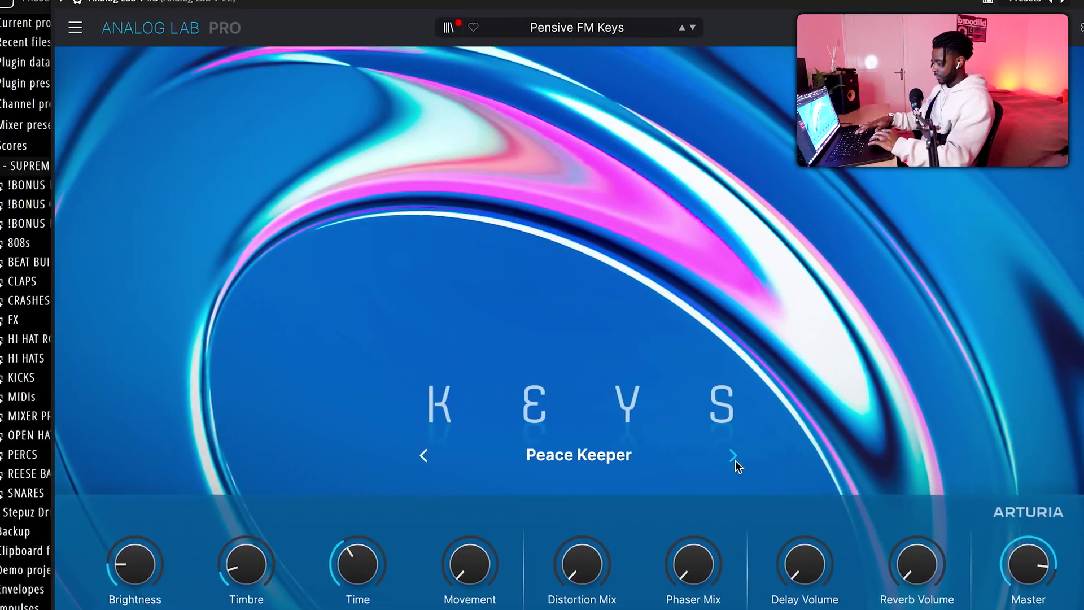
left_click(740, 460)
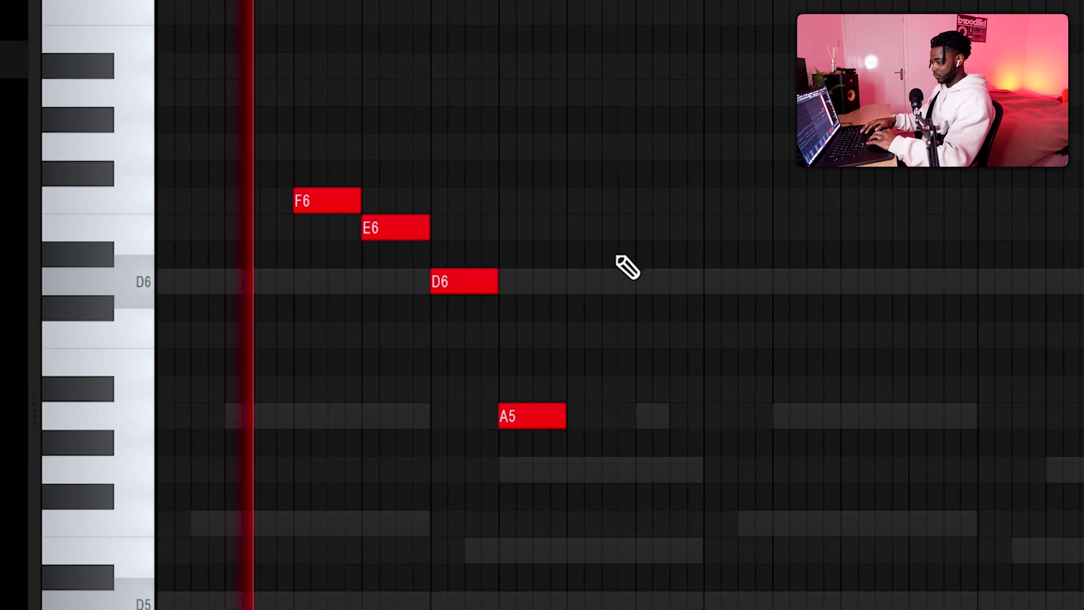
- Add E6 and F6 after the melody's A5 note, and transpose its copy in bars 5–8 down a semitone
left_click(602, 227)
left_click(638, 202)
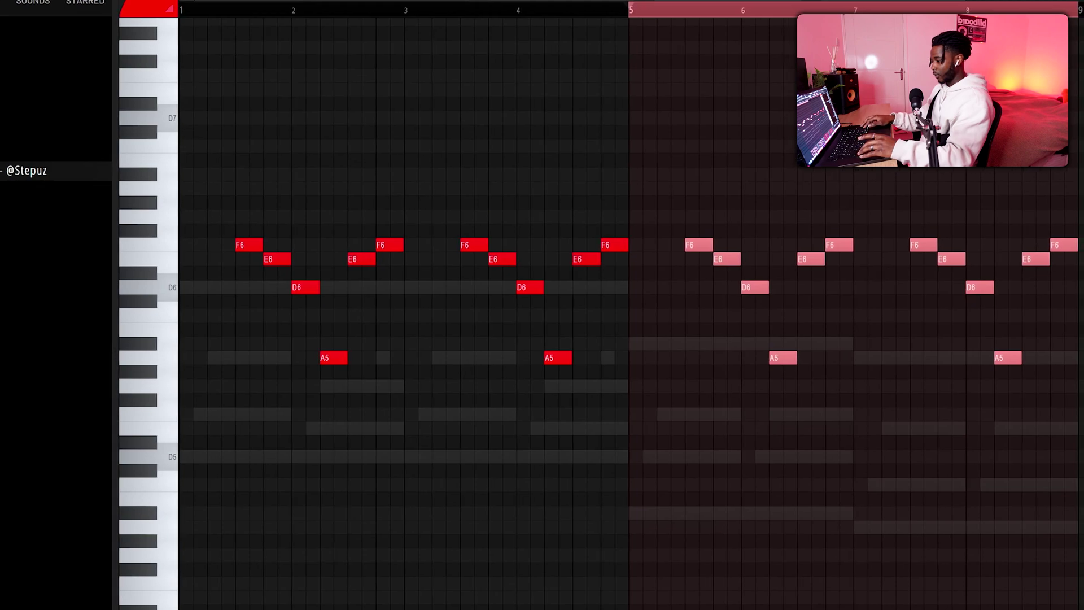
left_click_drag(1081, 302, 1080, 400)
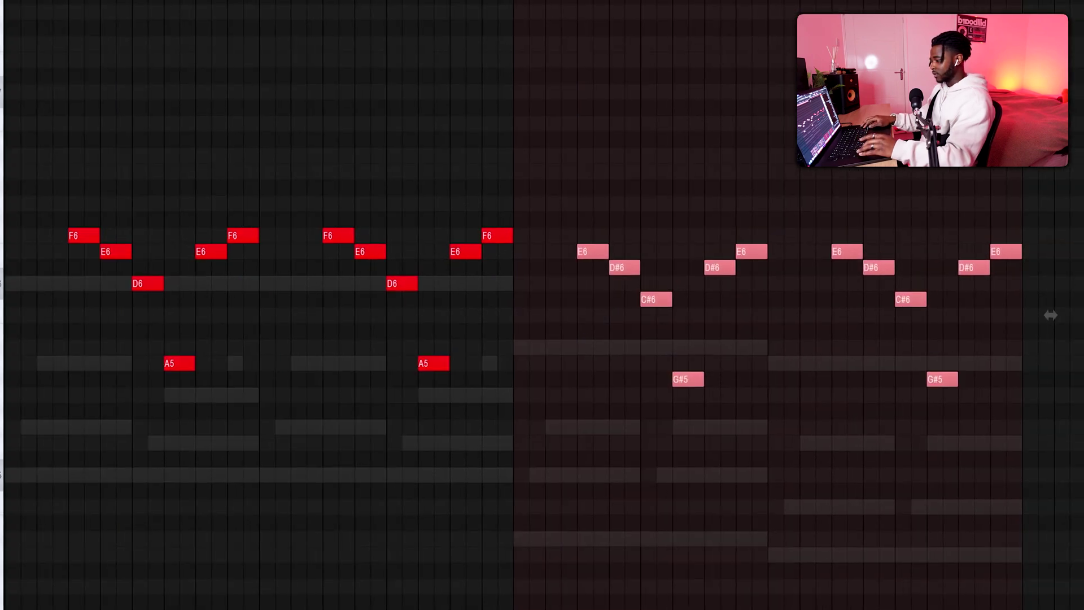
key("space")
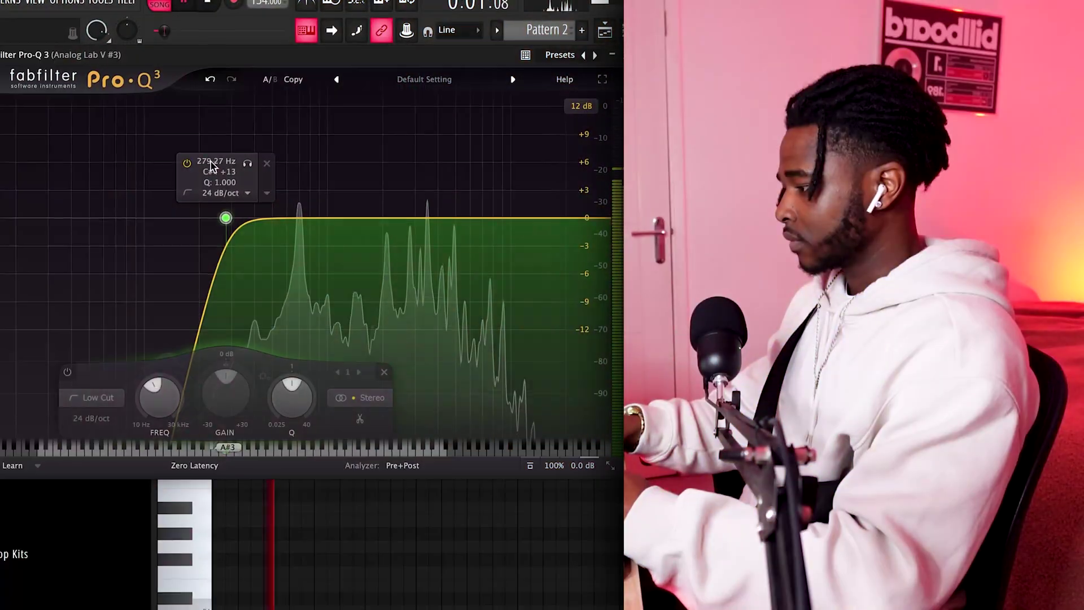
- Adjust the Low Cut on the Analog Lab V #3 equalizer to about 292 Hz while soloing the band
left_click_drag(223, 218, 234, 217)
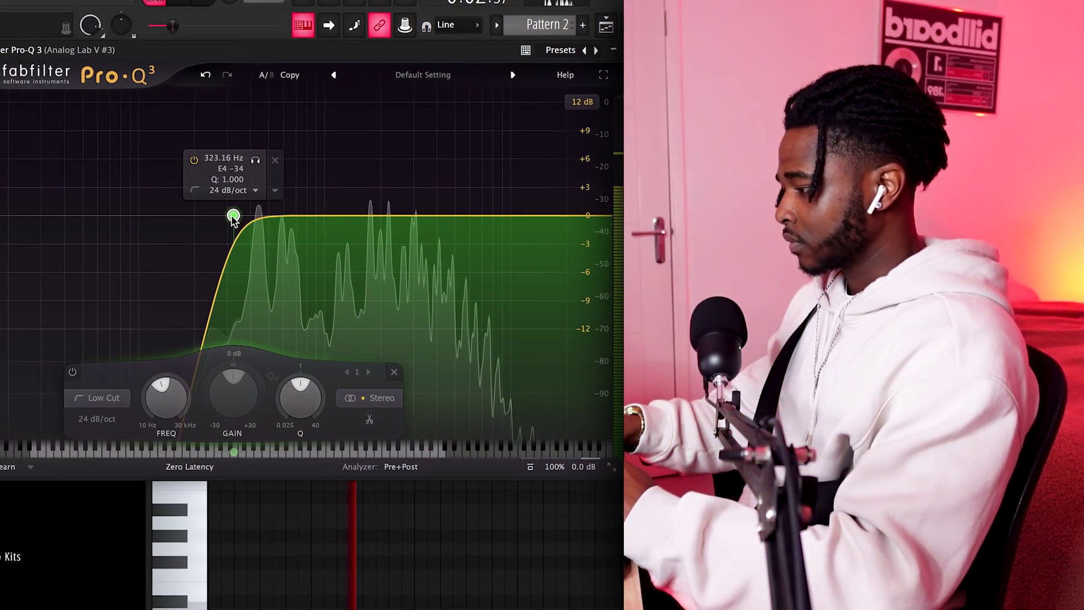
left_click(255, 160)
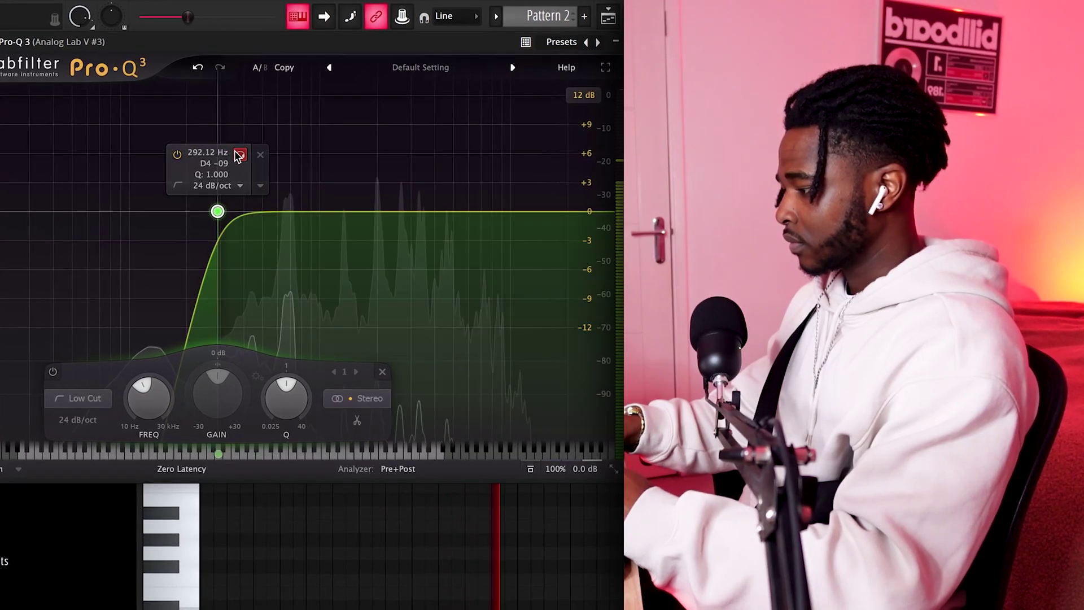
- Readjust the soloed Low Cut band on the Analog Lab V #3 equalizer, and load the Washout preset in its Portal effect
left_click_drag(238, 157, 499, 126)
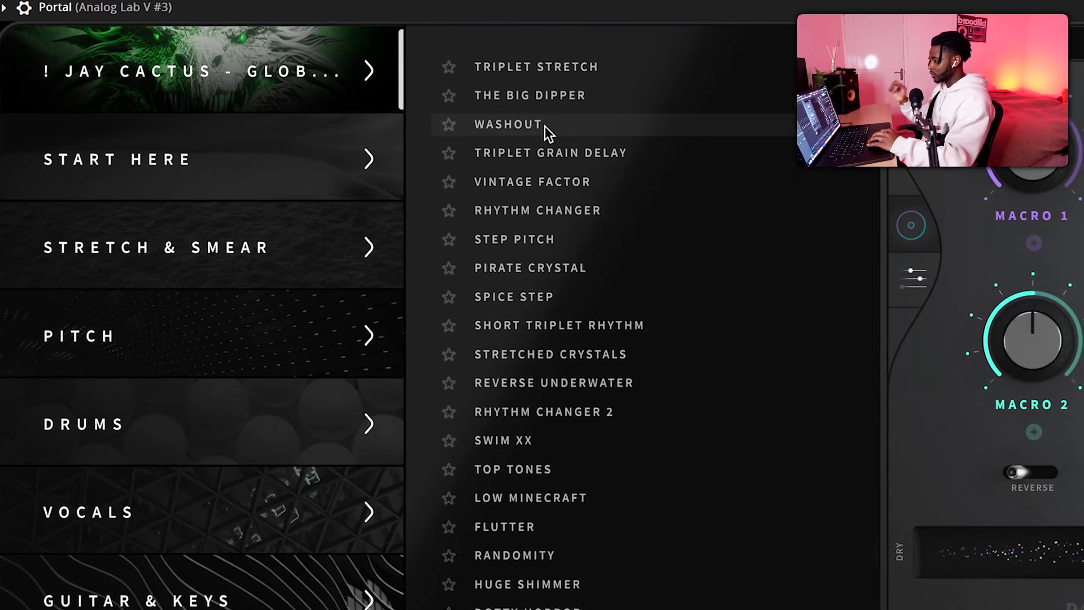
left_click(544, 126)
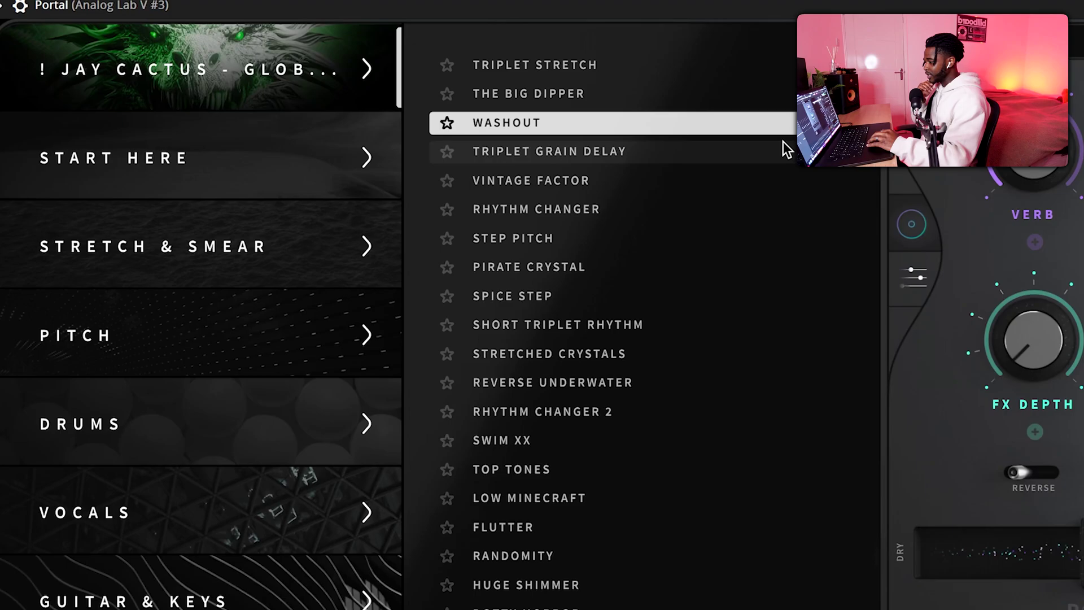
left_click(734, 175)
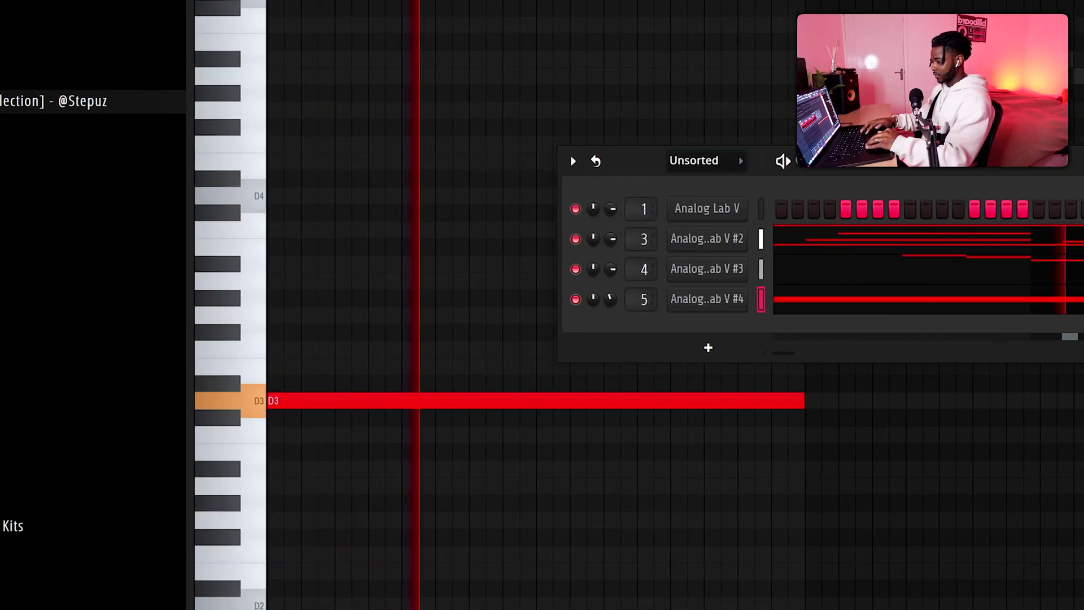
- Extend the Analog Lab V #4 bass line after D3 with an A#3 note across bars 5–6 and an A3 note from bar 7
key("F6")
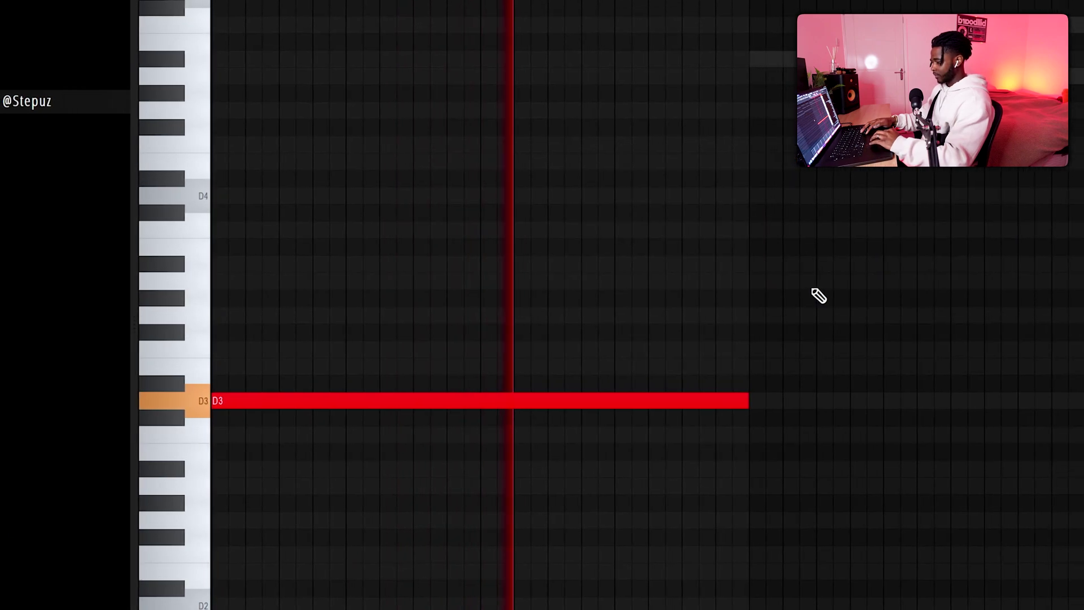
left_click(744, 263)
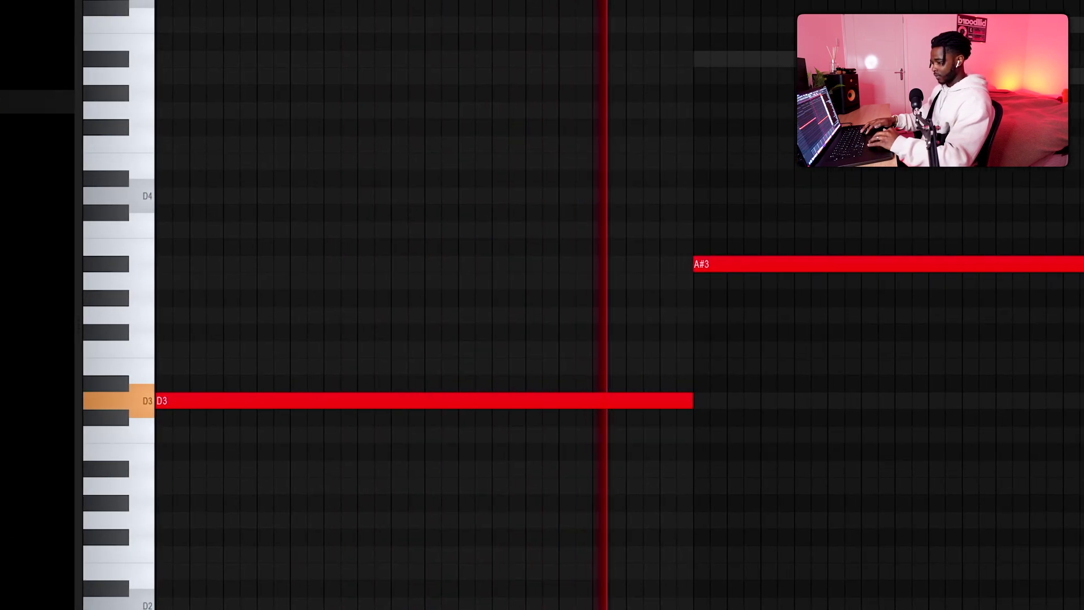
left_click_drag(1083, 263, 963, 257)
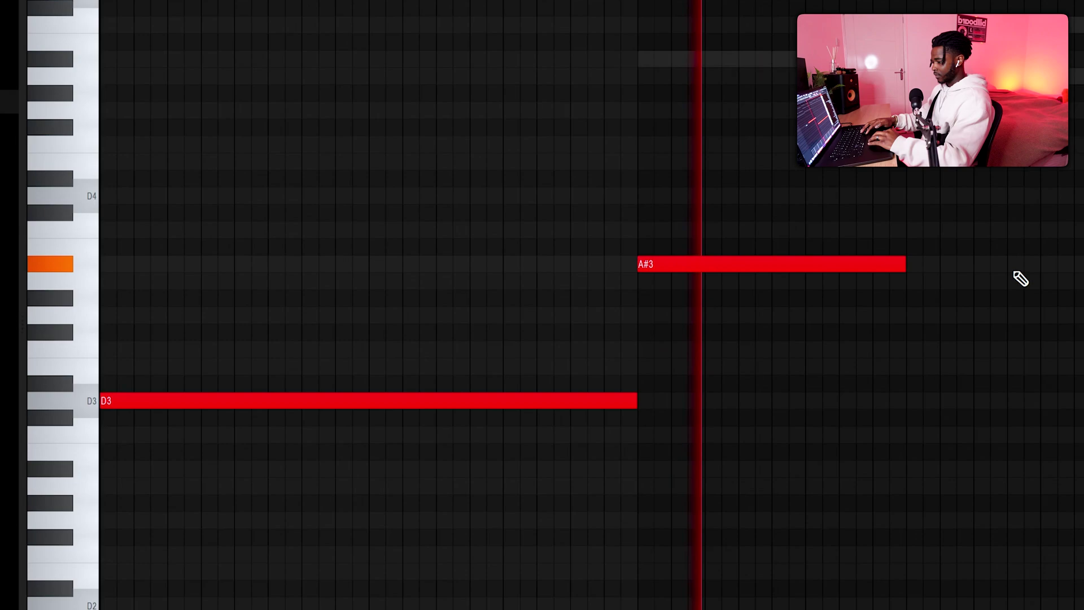
left_click(909, 280)
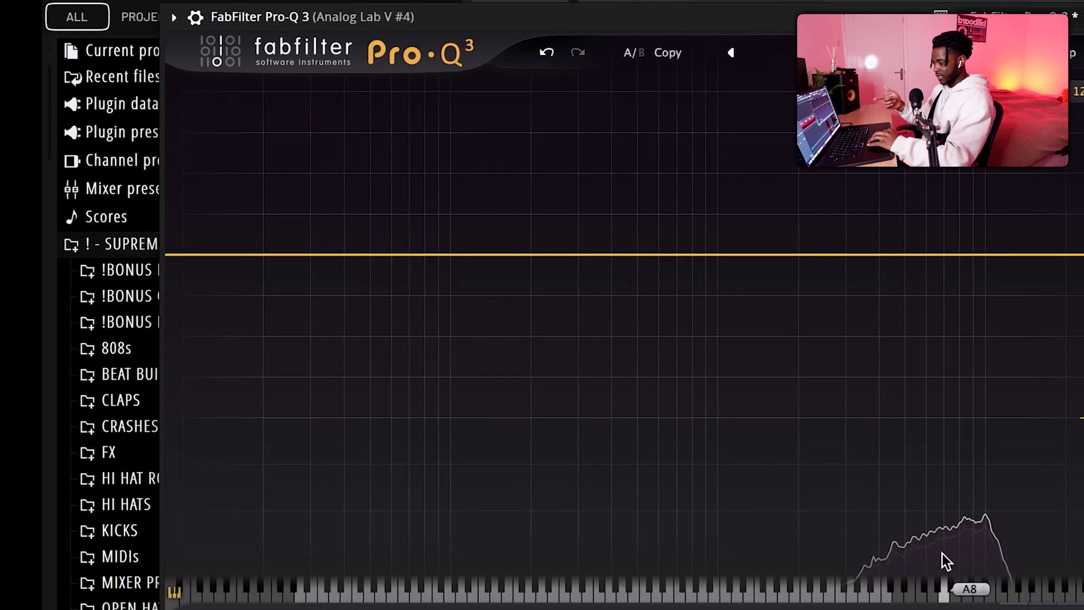
- Add an equalizer band near 2929 Hz on Analog Lab V #4, make it a High Cut, and lower its frequency while soloing it
left_click_drag(840, 254, 842, 275)
right_click(842, 274)
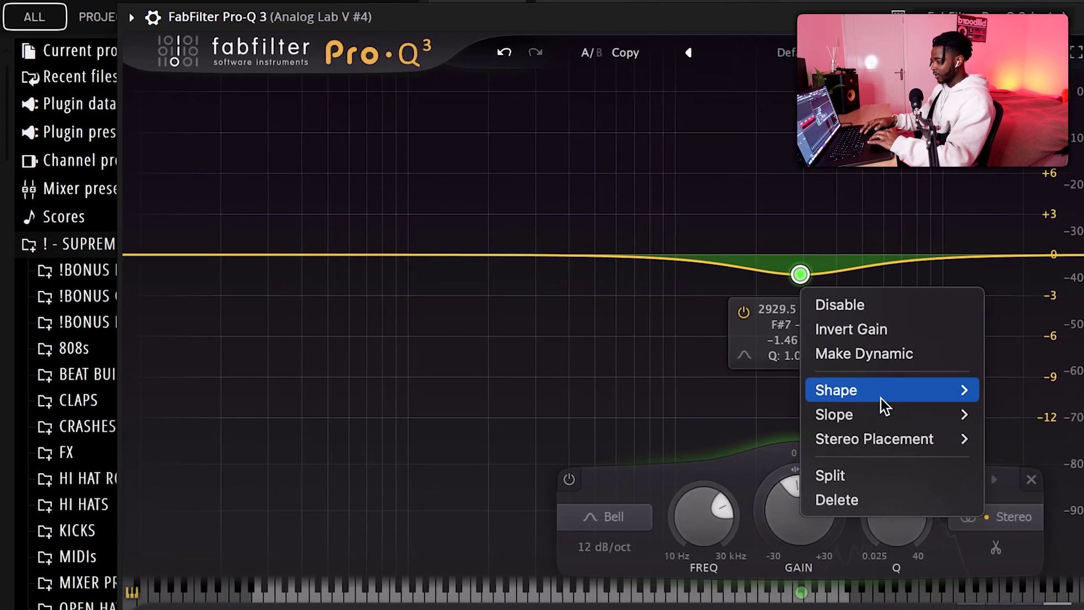
left_click(1019, 487)
left_click_drag(818, 171, 727, 172)
scroll(703, 218, "up", 1)
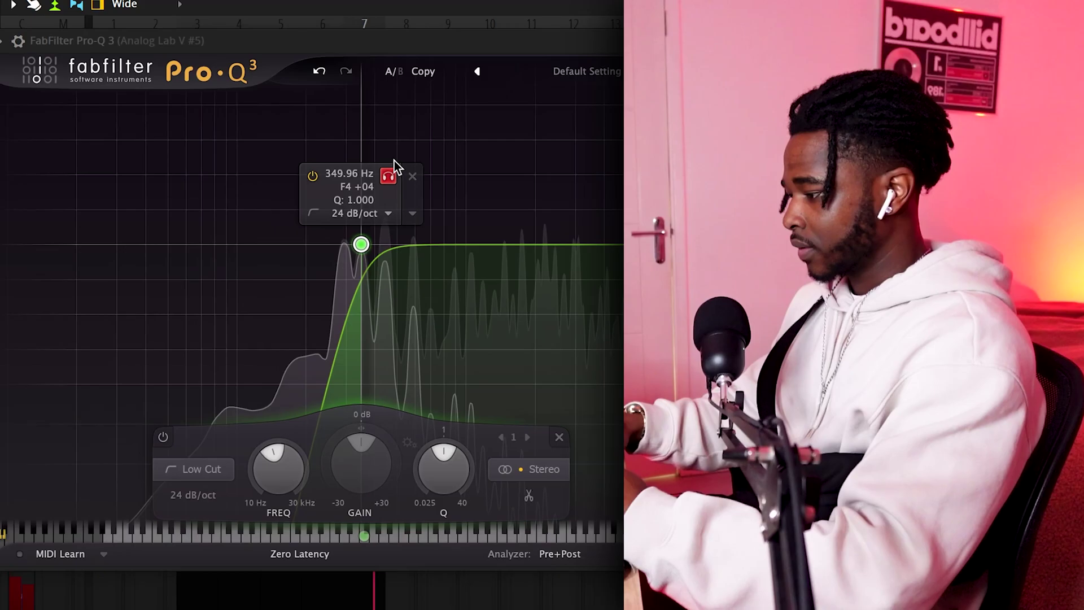
- Lower the Analog Lab V #5 equalizer's Low Cut frequency while soloing it, and reduce Fruity Delay 3's delay time and wet level
left_click_drag(390, 173, 272, 171)
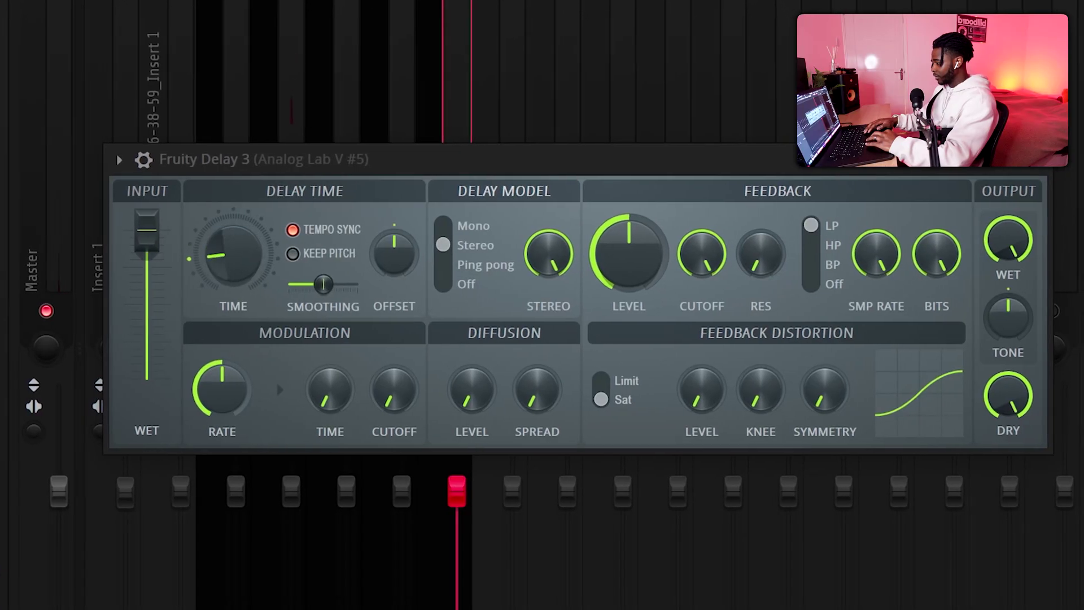
left_click_drag(233, 248, 244, 261)
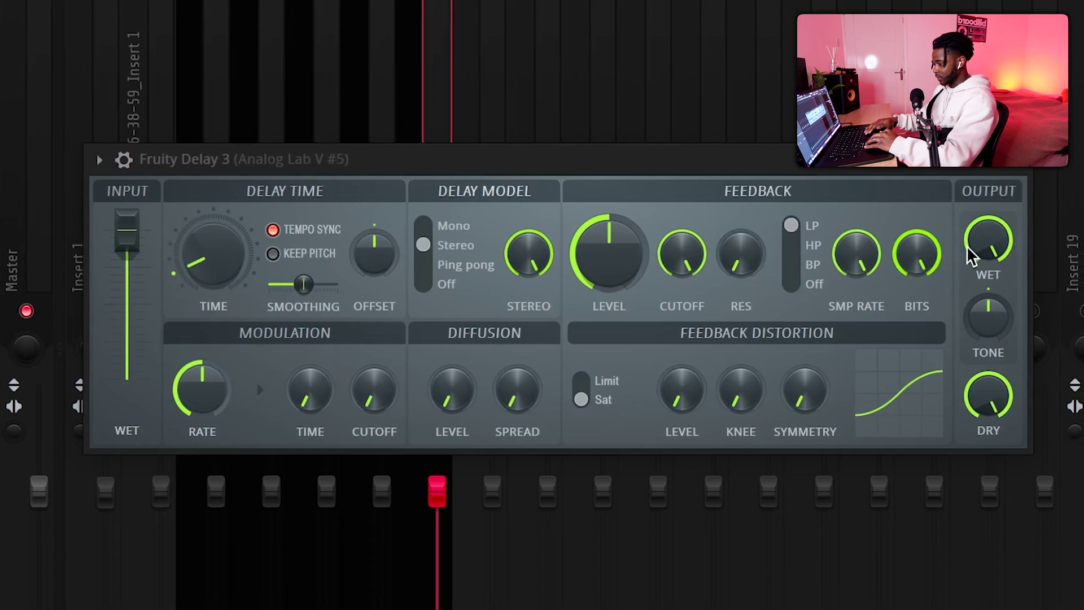
scroll(990, 242, "down", 5)
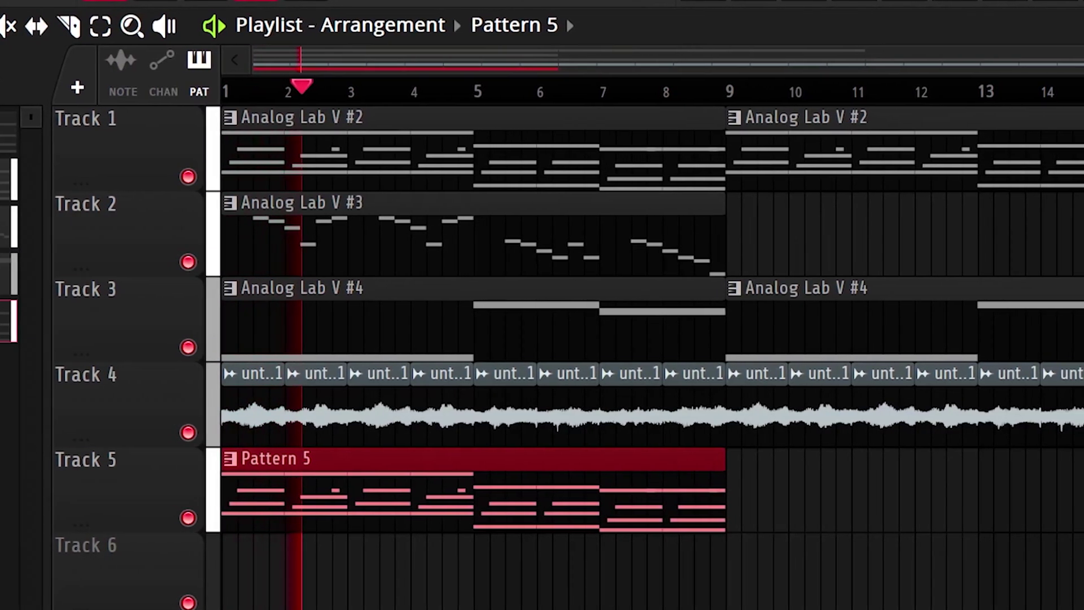
- Move the Pattern 5 track up to the Track 3 position and duplicate its clip at bar 9
left_click_drag(105, 497, 64, 329)
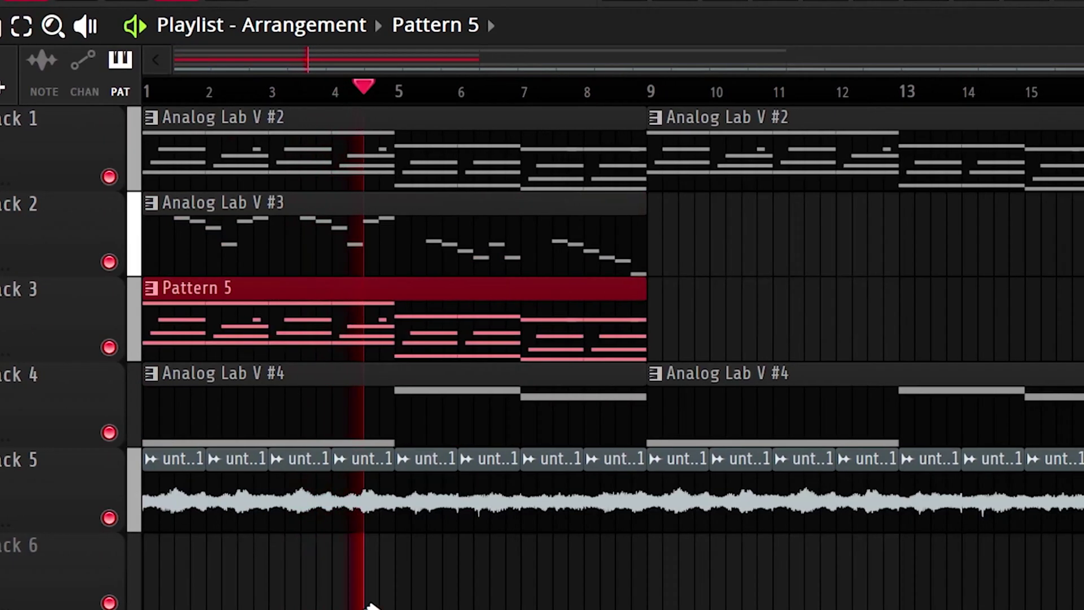
left_click_drag(360, 341, 870, 333)
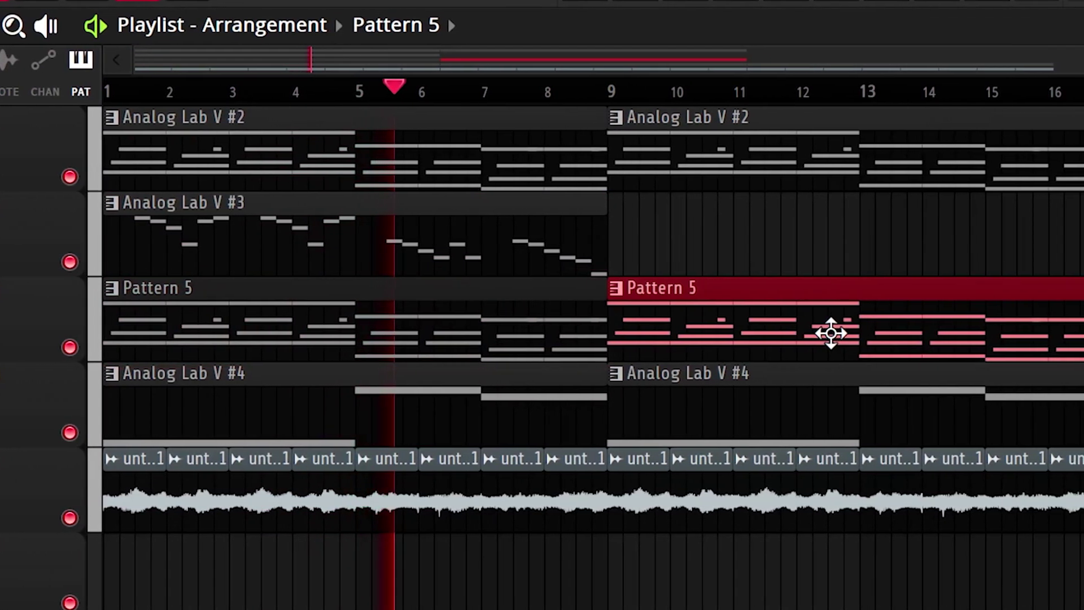
left_click(831, 333)
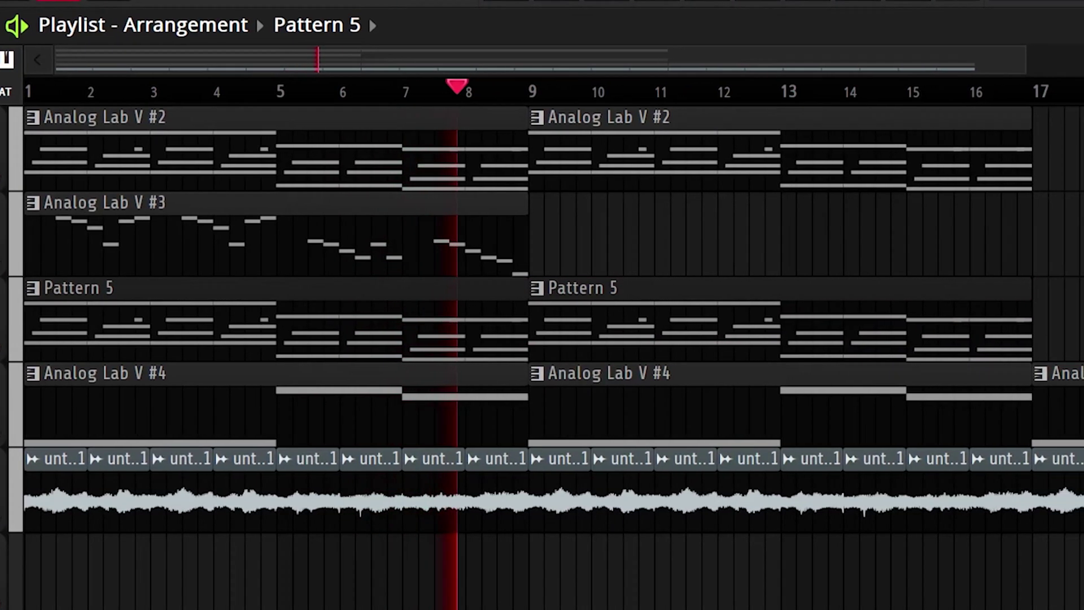
- Repeat the Pattern 5 clip at bar 17 and delete the Analog Lab V #3 clip at bar 9
left_click(862, 338)
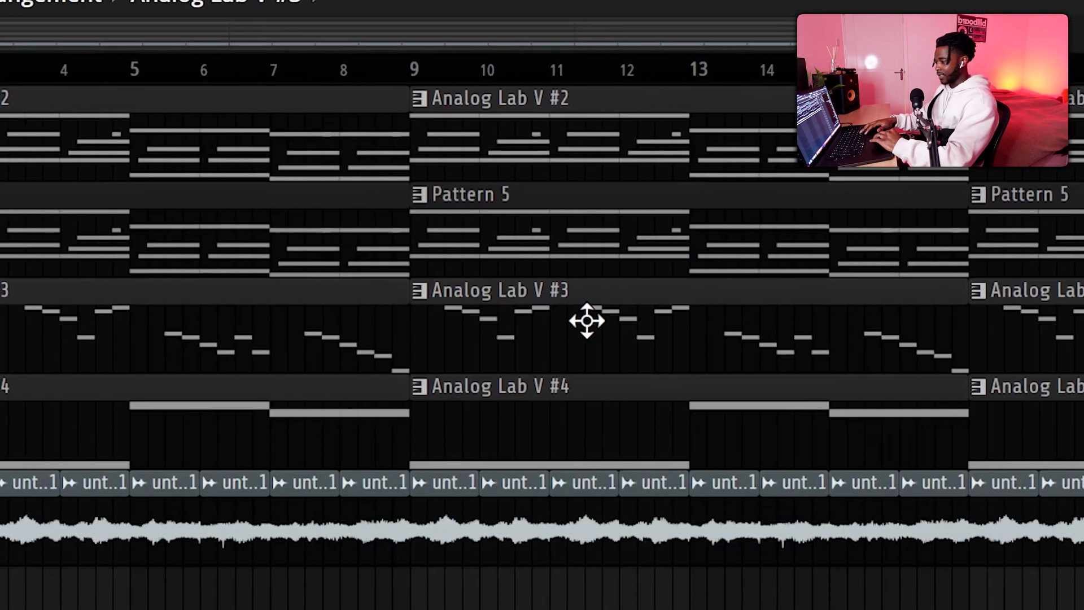
right_click(588, 323)
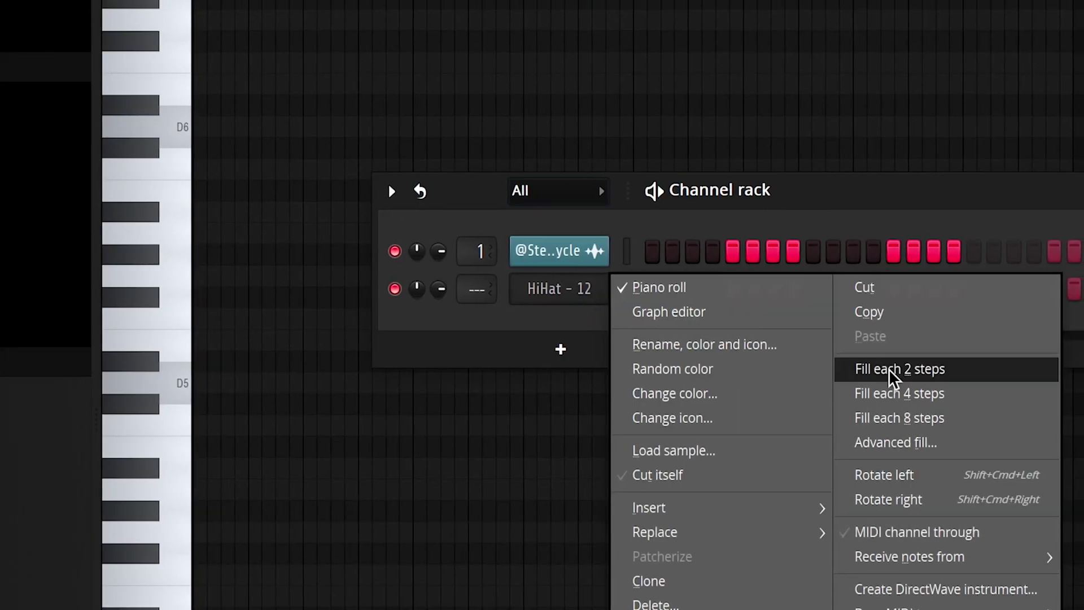
- Fill the HiHat - 12 channel every two steps, and add C5 clap notes around the third beat of each of the four bars
left_click(895, 368)
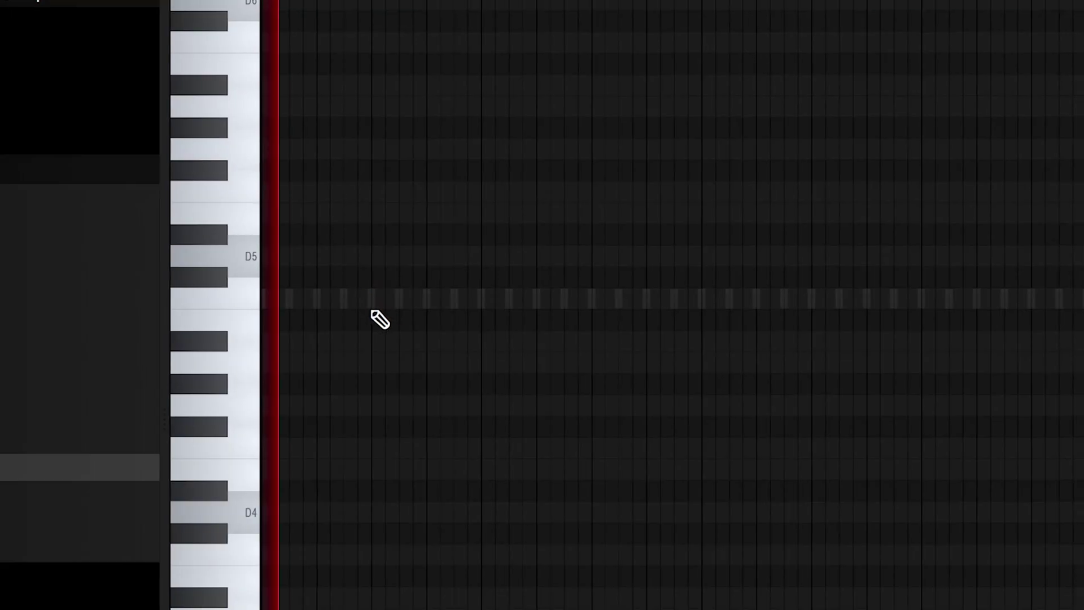
left_click(346, 295)
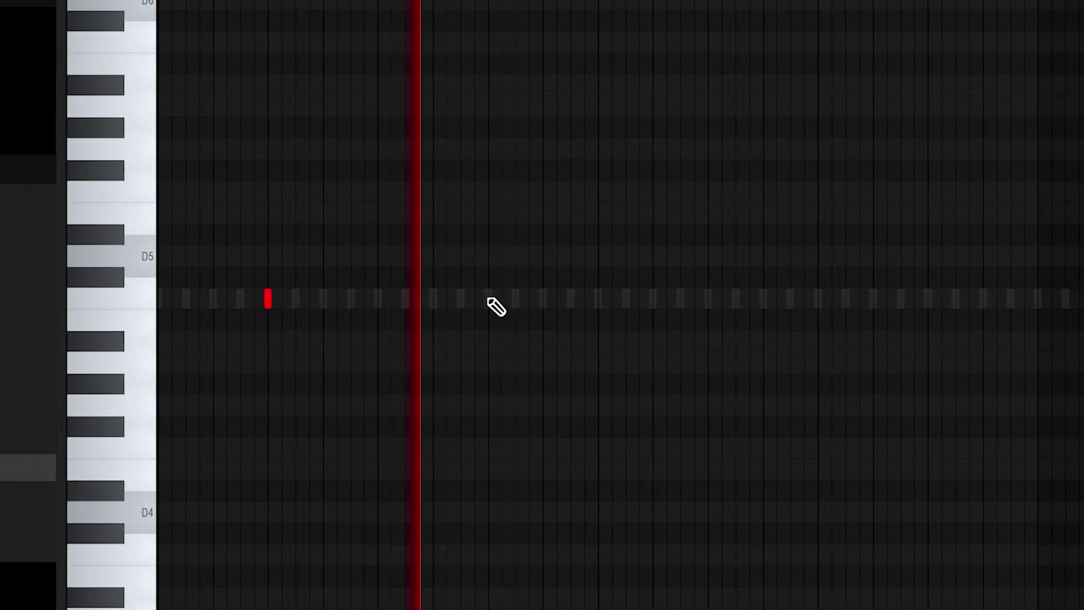
left_click(537, 299)
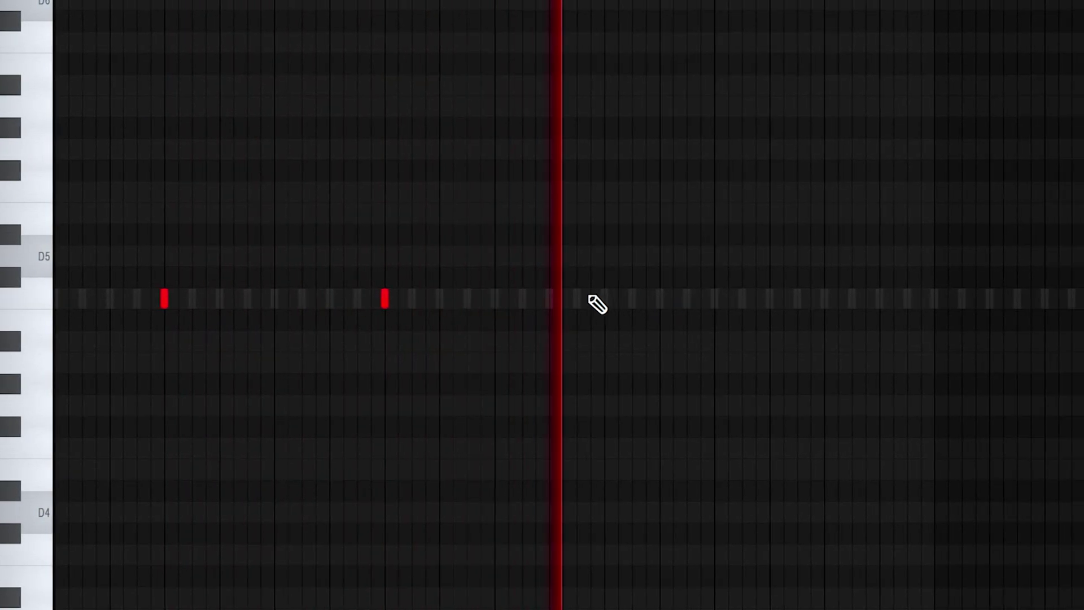
left_click(631, 299)
left_click(744, 300)
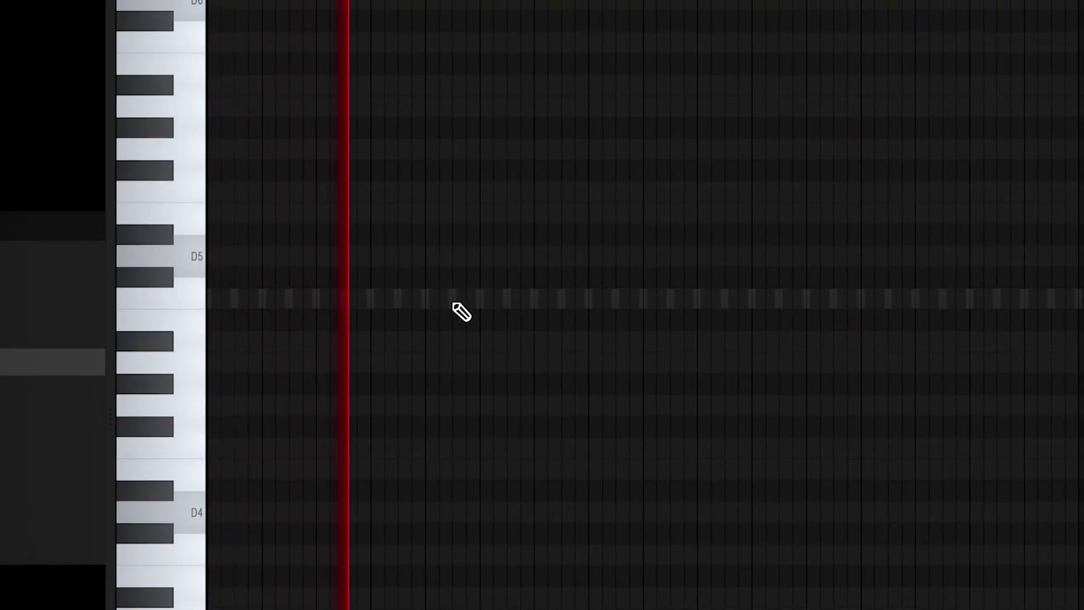
- Add C5 snare notes near the start of bars 2 and 4
left_click(478, 299)
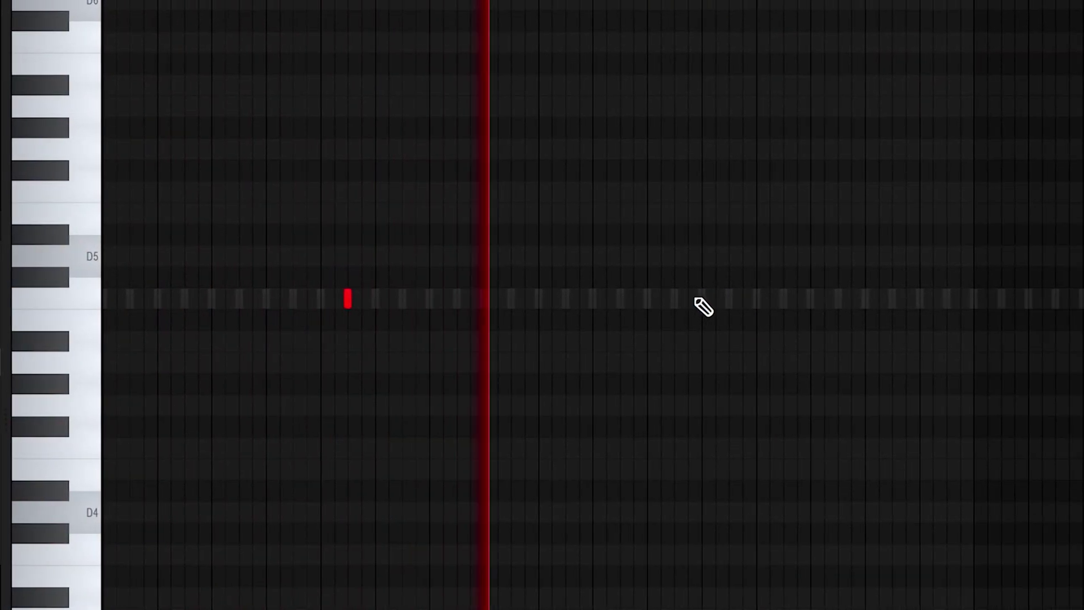
left_click(757, 300)
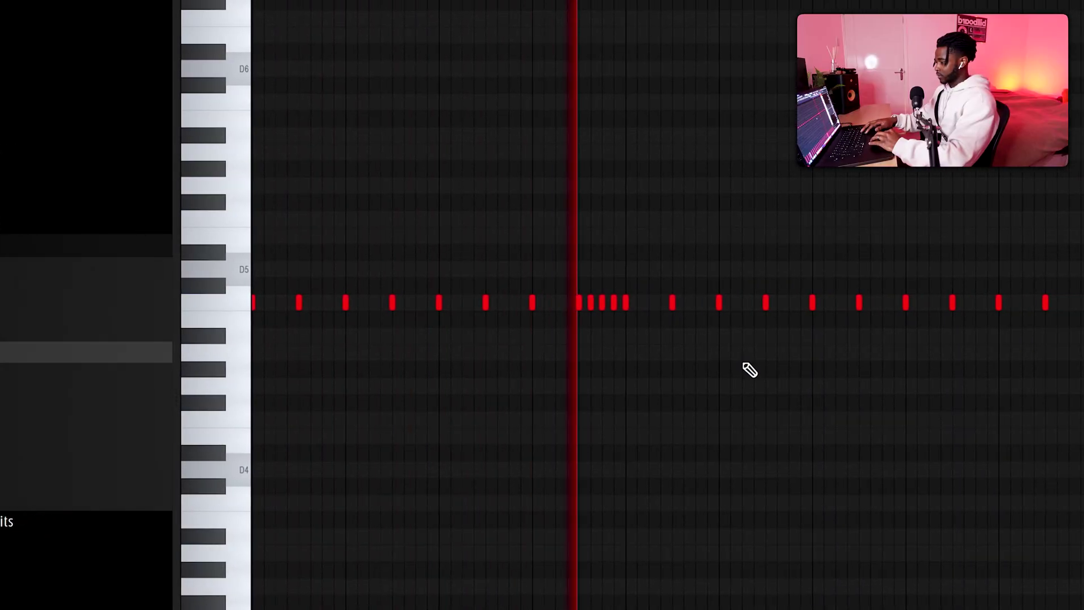
- Raise the selected low hi-hat roll to G#4 and move it earlier in the pattern
scroll(740, 353, "down", 3)
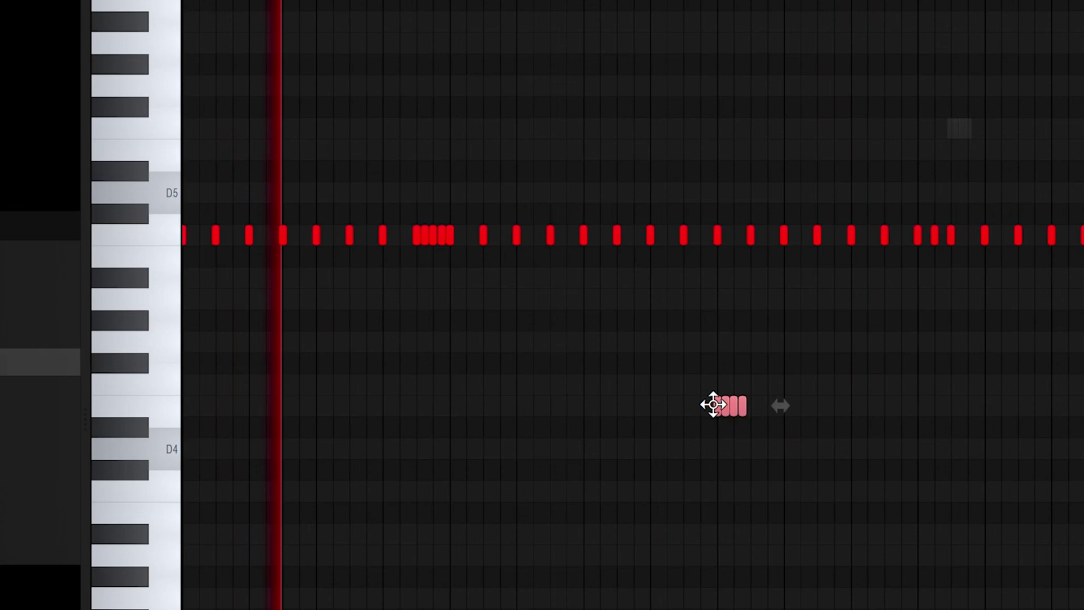
left_click_drag(724, 404, 693, 300)
left_click_drag(630, 323, 502, 326)
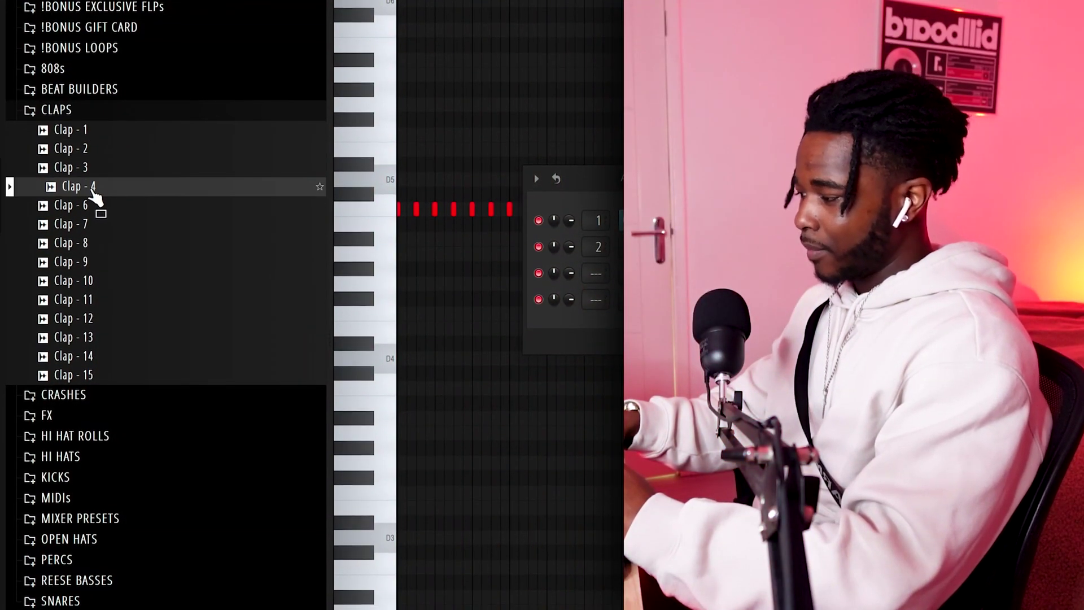
- Audition the clap samples and load Clap - 1 into the third channel of the rack
key("Down")
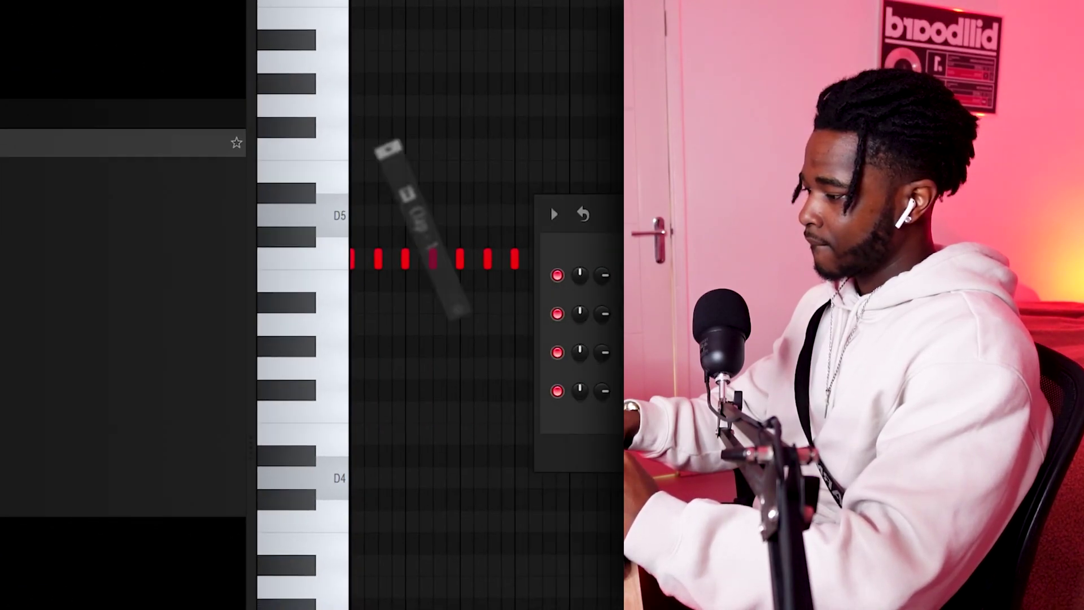
left_click_drag(549, 205, 641, 322)
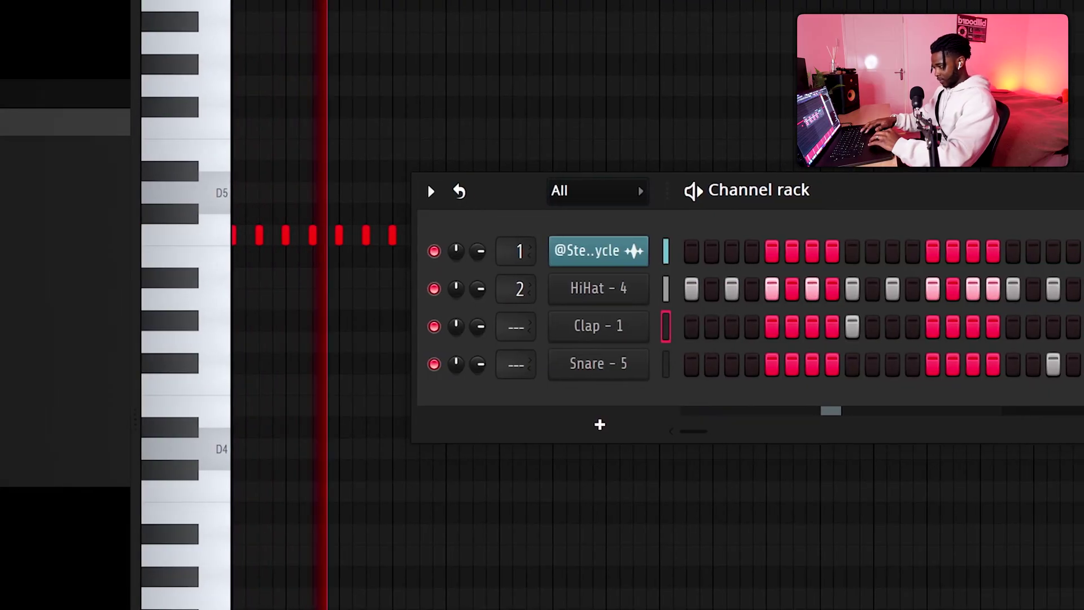
- Add a C5 hit at the start of bar 3, and another C5 hit late in the looped four bars of the next pattern
key("F6")
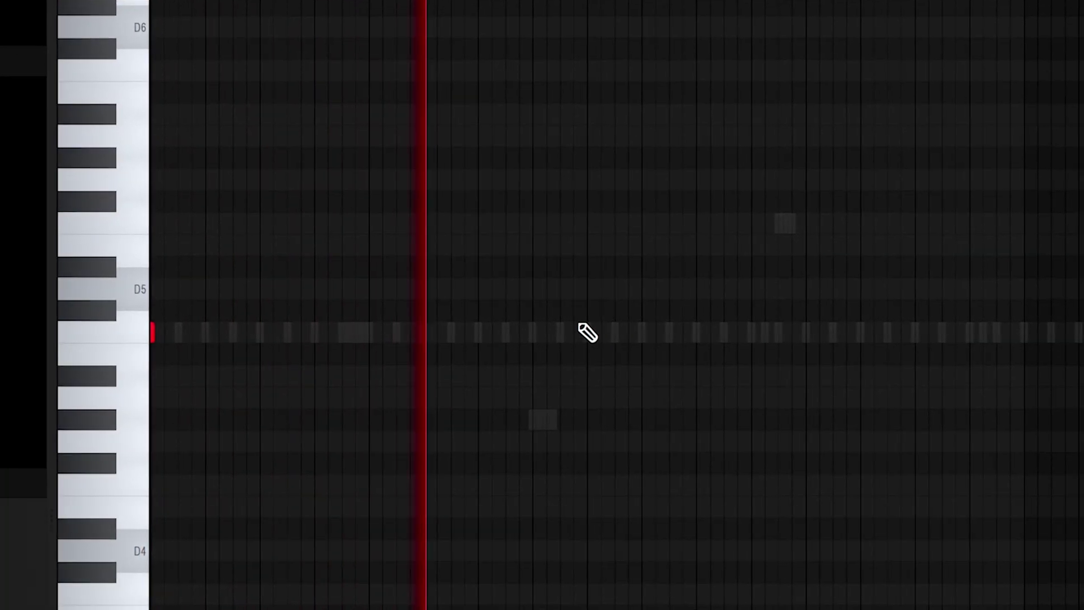
left_click(565, 337)
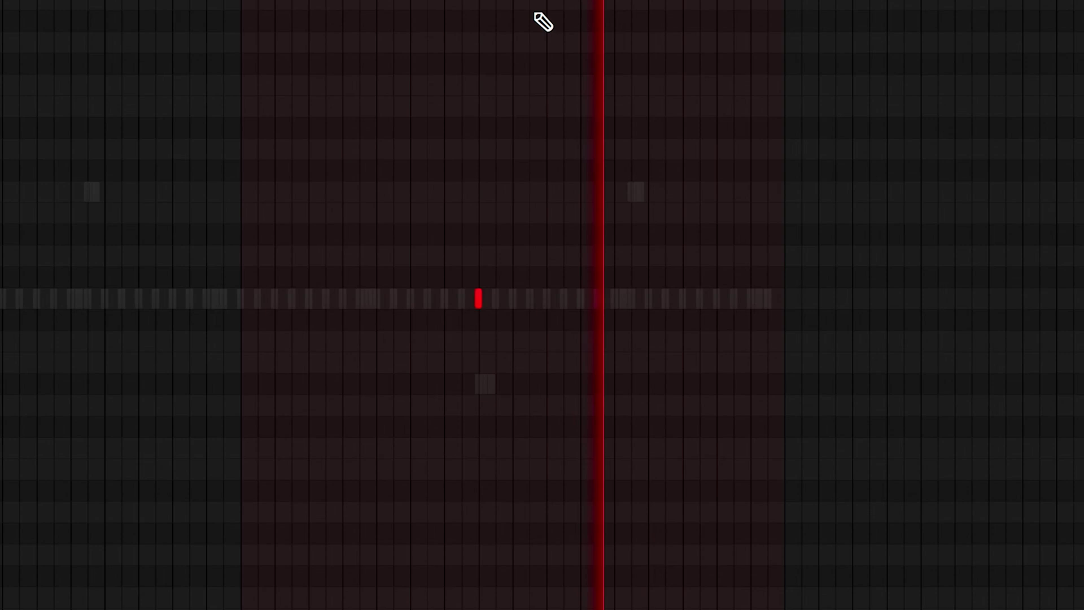
left_click(646, 298)
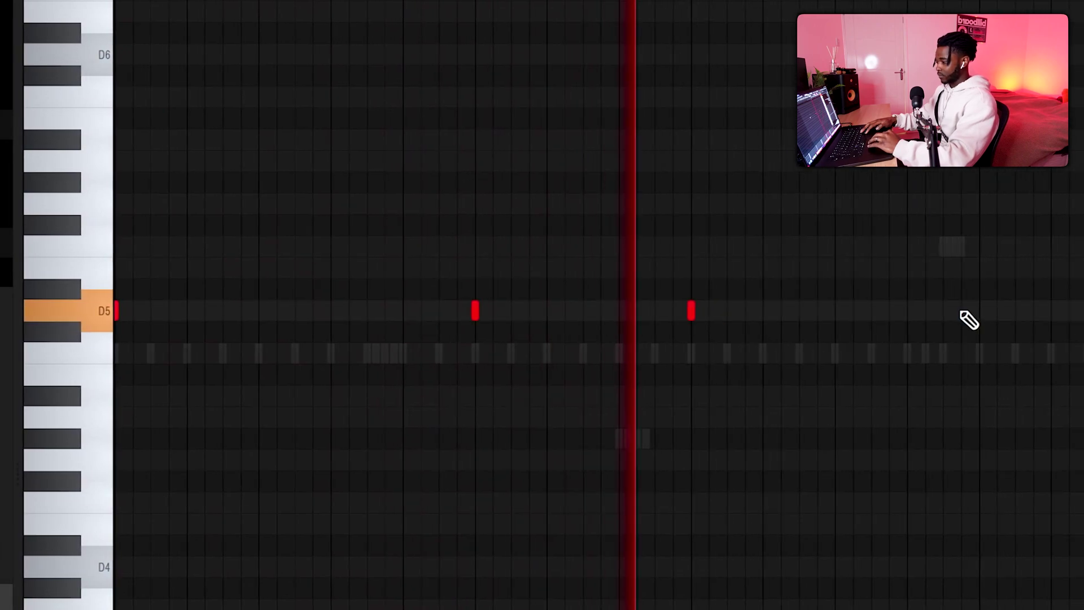
- Add D5 notes in bars 3 and 4, and lower the F5 note in bar 2 to E5
left_click(775, 311)
left_click(1025, 310)
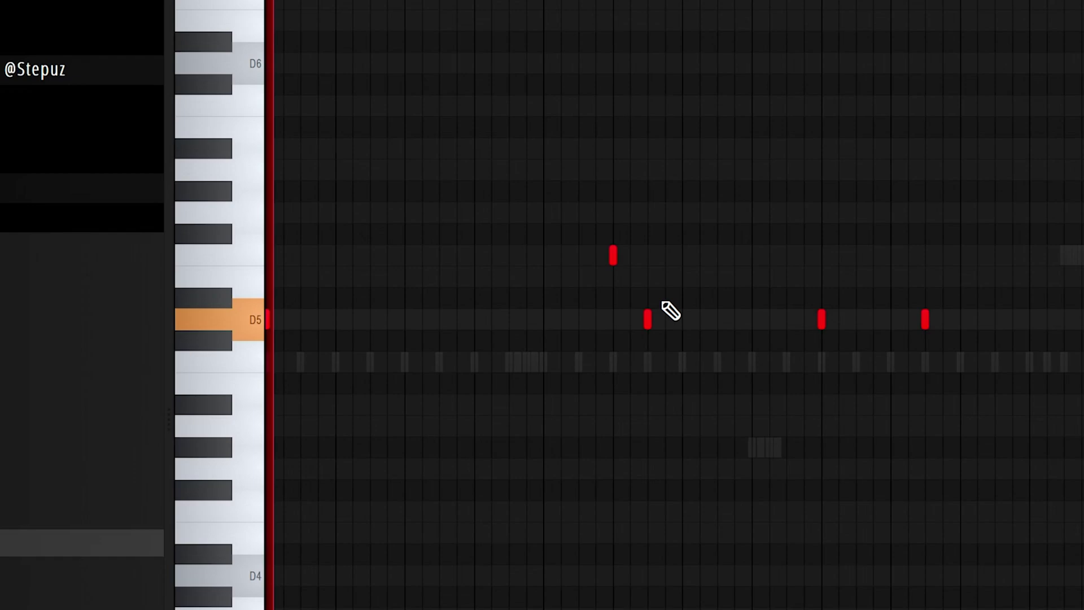
left_click_drag(589, 255, 589, 276)
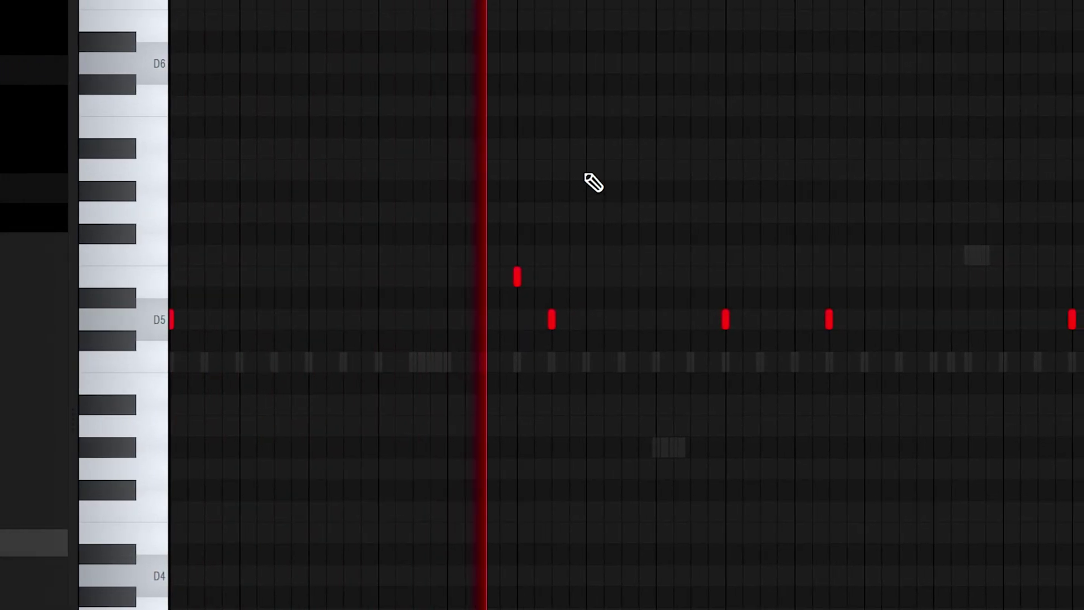
- Add an A5 note after the bar 2 notes, lower it to D#5, and raise its pitch again slightly
left_click(657, 170)
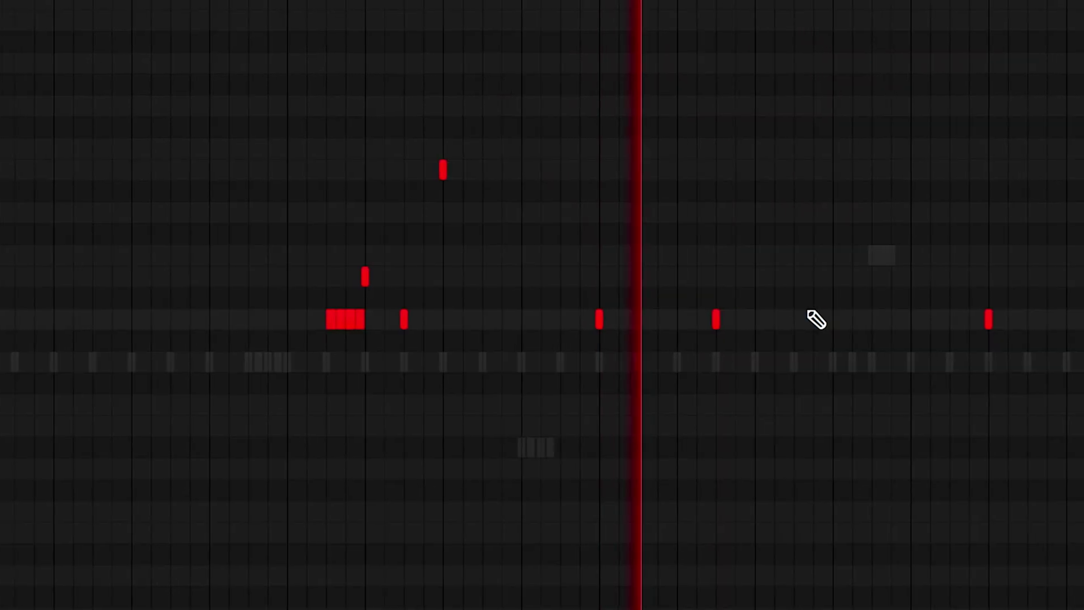
left_click_drag(441, 170, 443, 294)
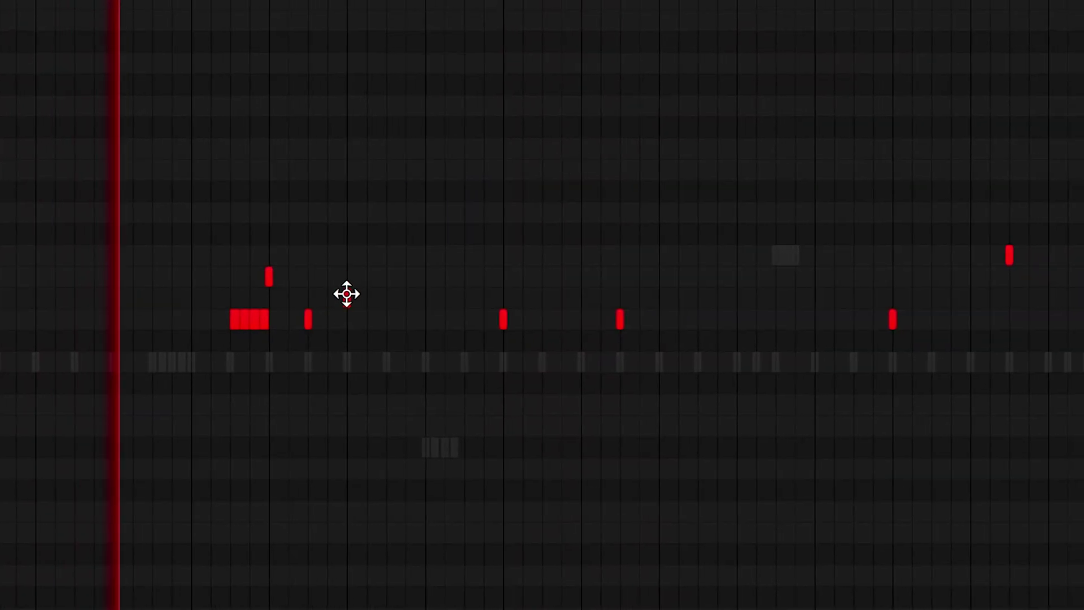
left_click_drag(347, 294, 346, 267)
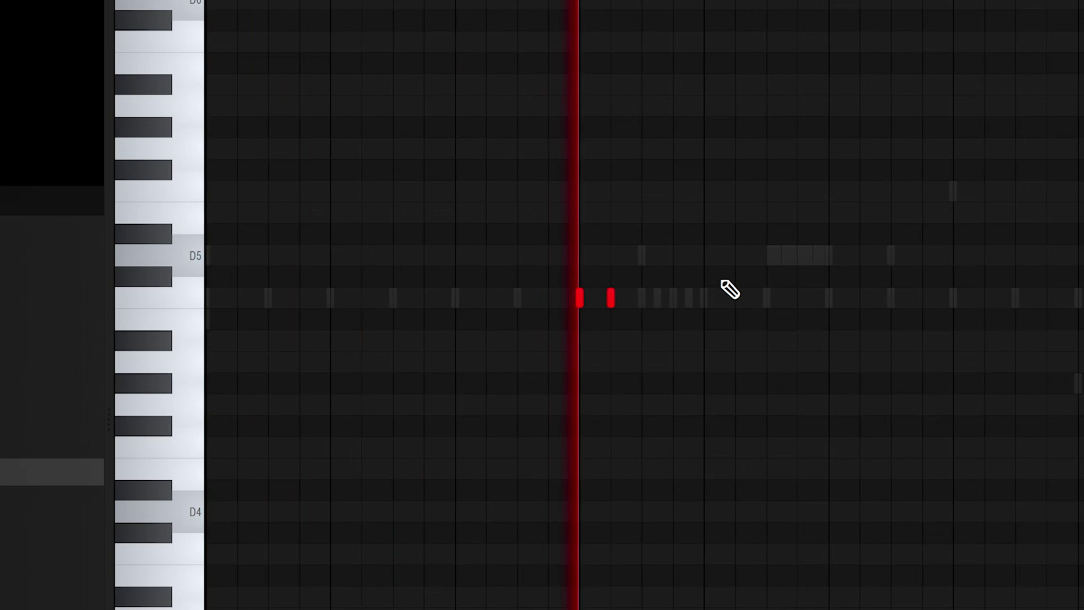
- Add a C5 hit on the second beat of bar 7, and an A4 hit in bar 3 of the next pattern
scroll(755, 260, "down", 5)
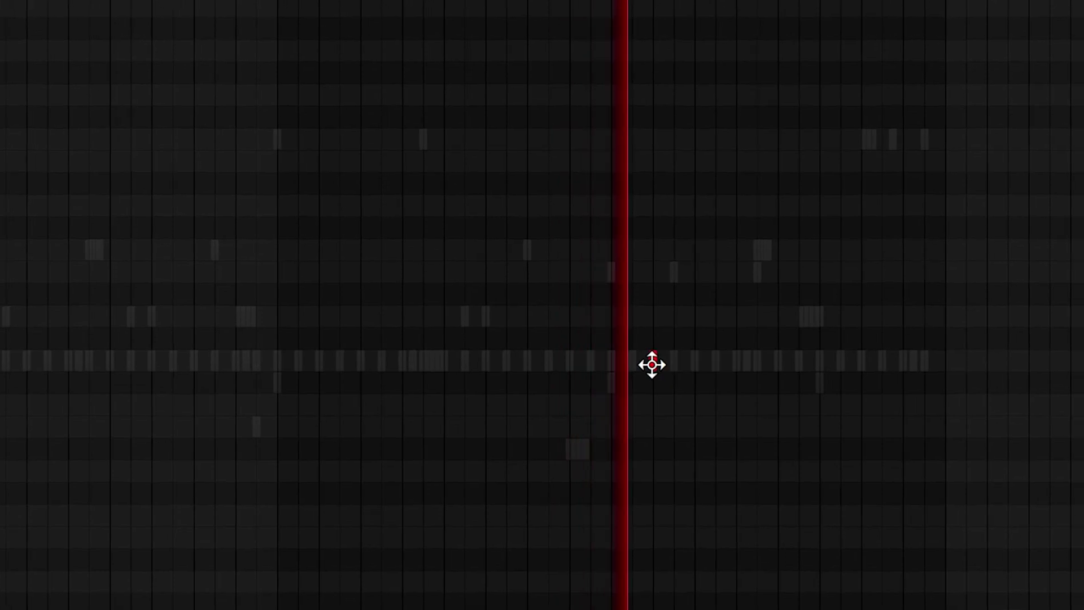
left_click(681, 361)
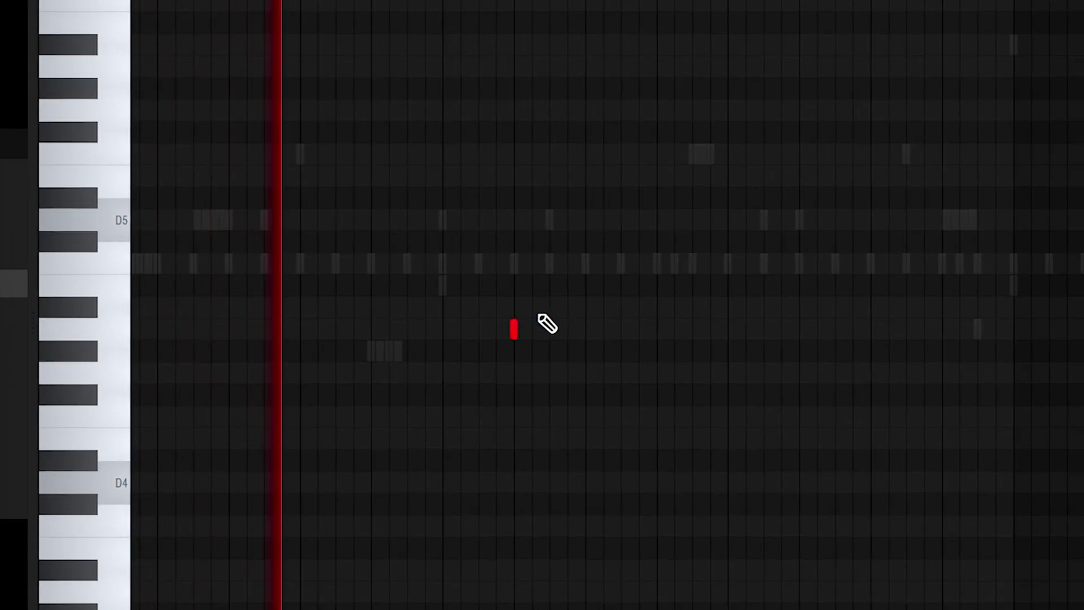
left_click(500, 330)
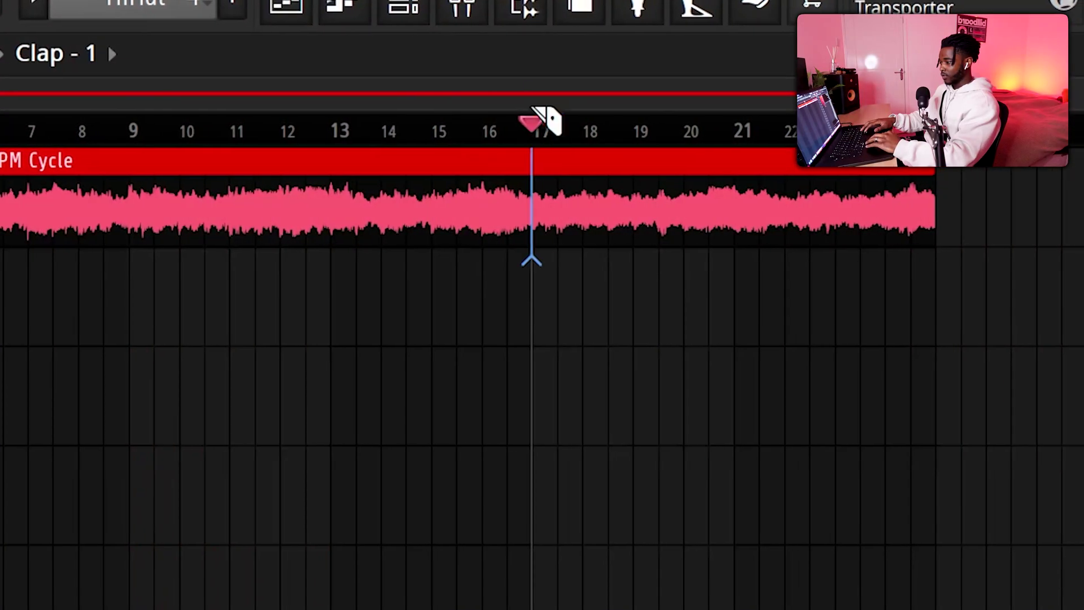
- Duplicate the drum, 808 and FX pattern clips that start at bar 9 twice, back to back along the arrangement
key("space")
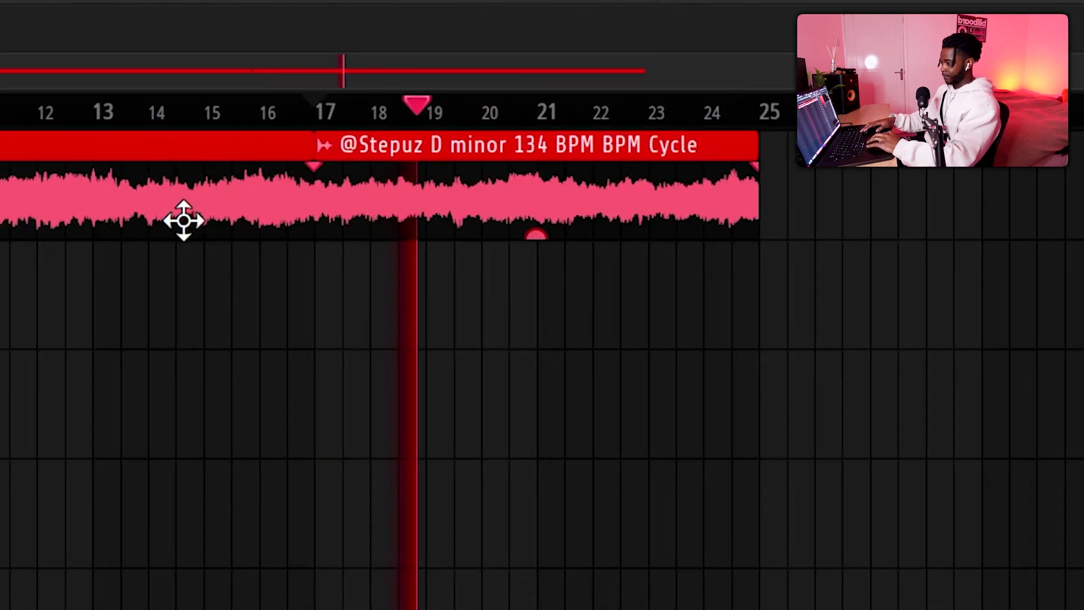
left_click_drag(302, 84, 709, 155)
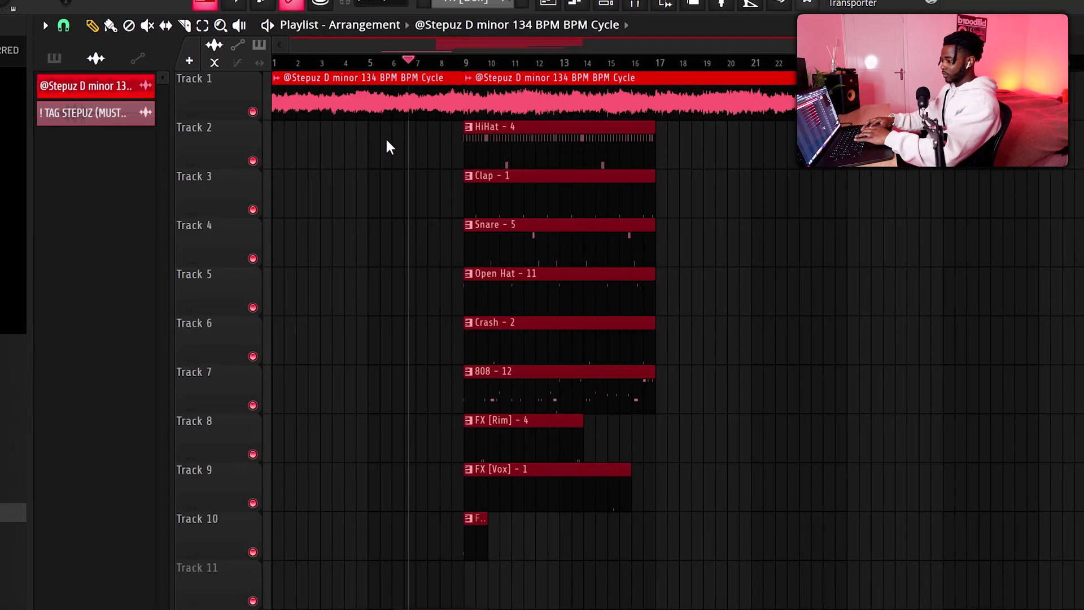
key("ctrl+b")
key("ctrl+b")
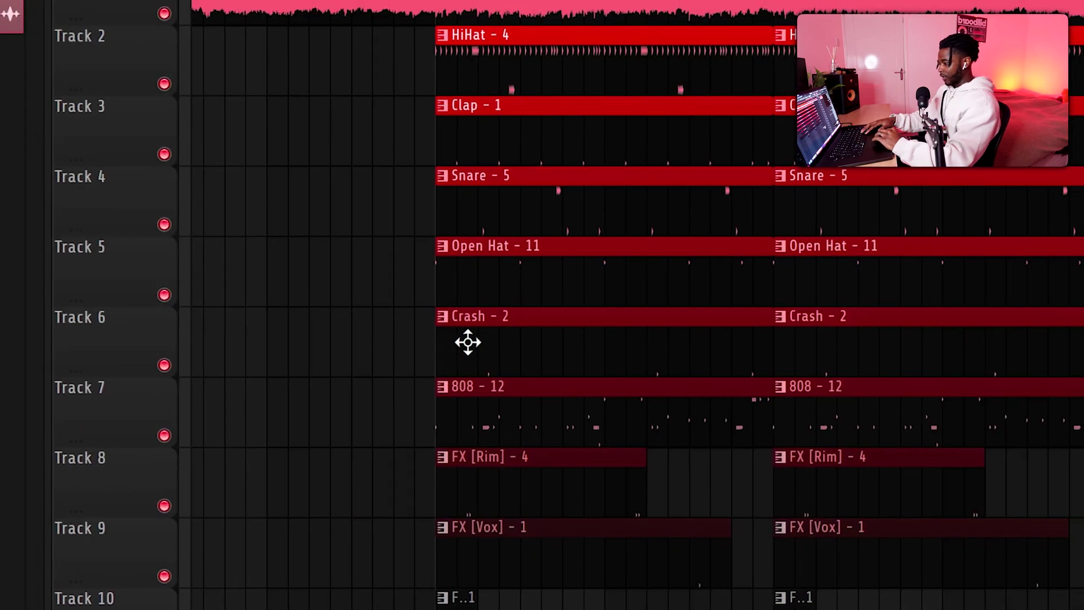
- In the first drum section, remove the Crash - 2 clip and make the FX [Rim] - 4 and FX [Vox] - 1 clips start two bars later
right_click(471, 350)
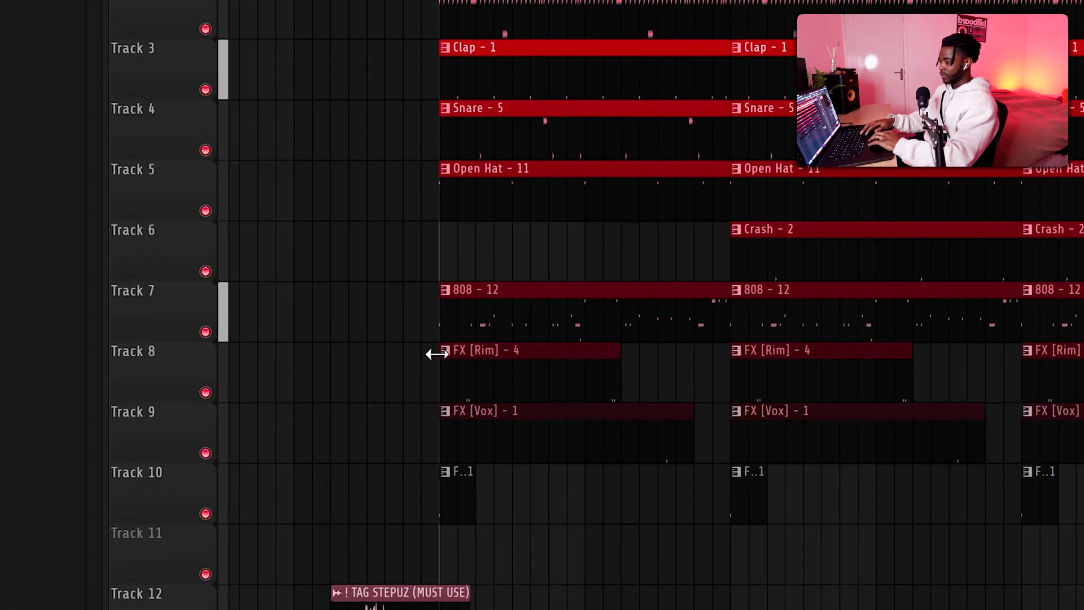
left_click_drag(232, 462, 316, 461)
left_click_drag(538, 419, 612, 418)
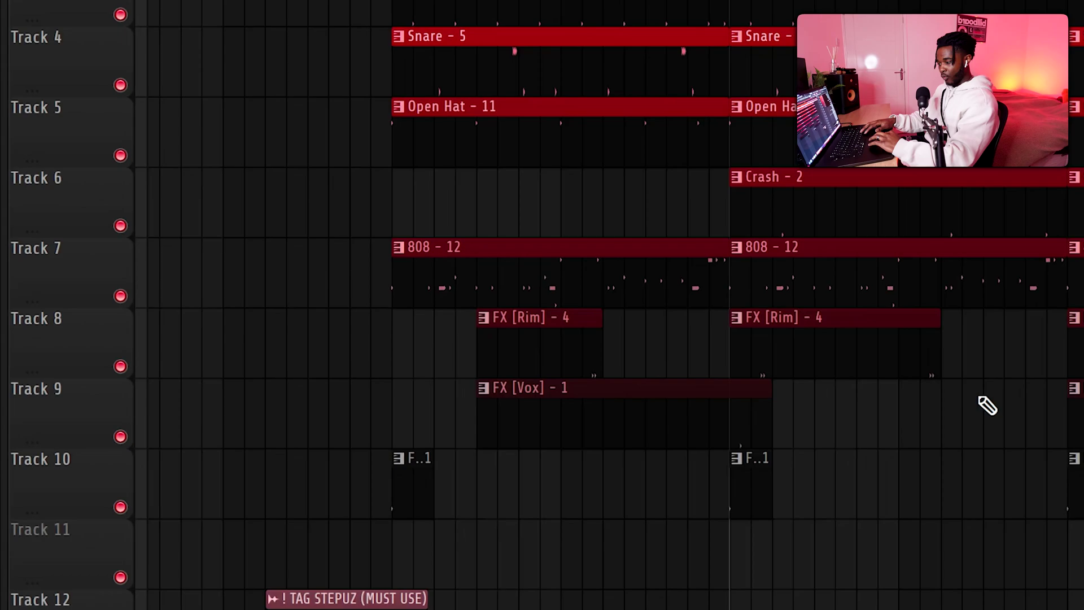